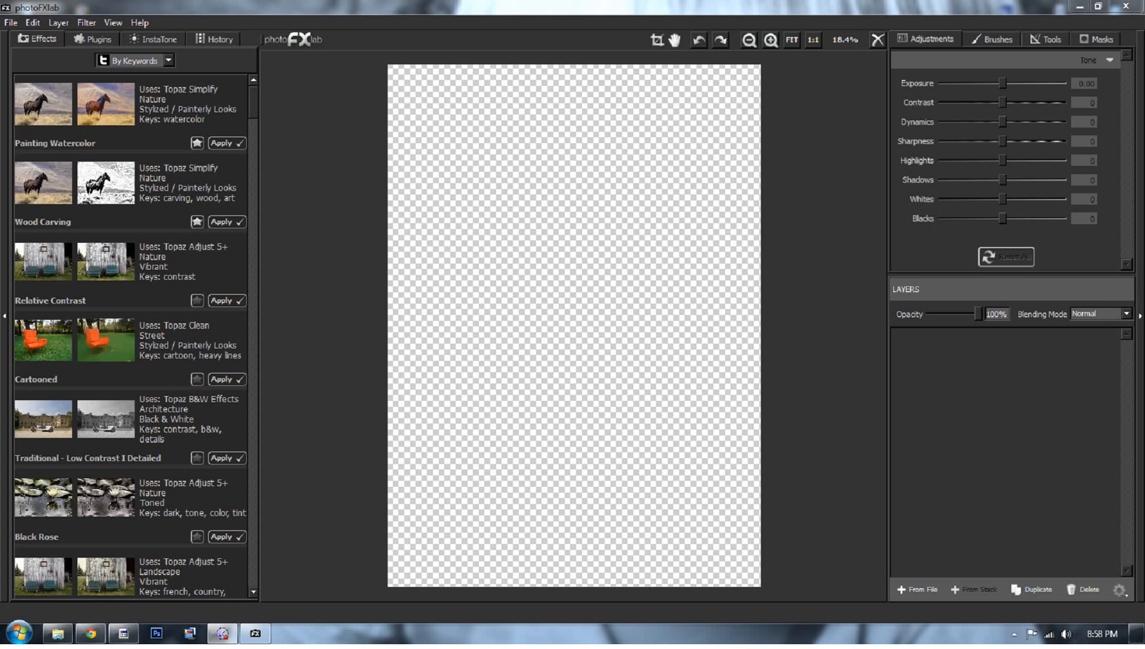
- Load the flag photo _6065626_27_28_29_30_tonemapped from the Processed folder onto the empty canvas and minimize the folder window
{"action": "left_click", "coordinate": [58, 633]}
{"action": "left_click_drag", "start_coordinate": [494, 412], "coordinate": [657, 180]}
{"action": "left_click_drag", "start_coordinate": [747, 151], "coordinate": [749, 149]}
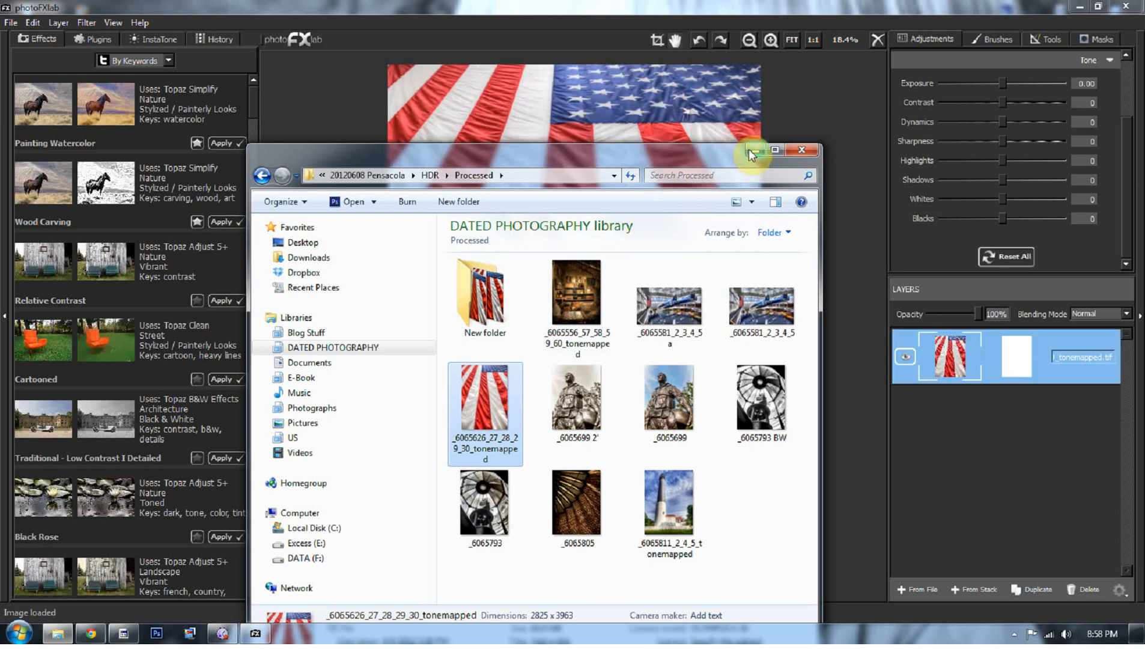
{"action": "left_click", "coordinate": [751, 150]}
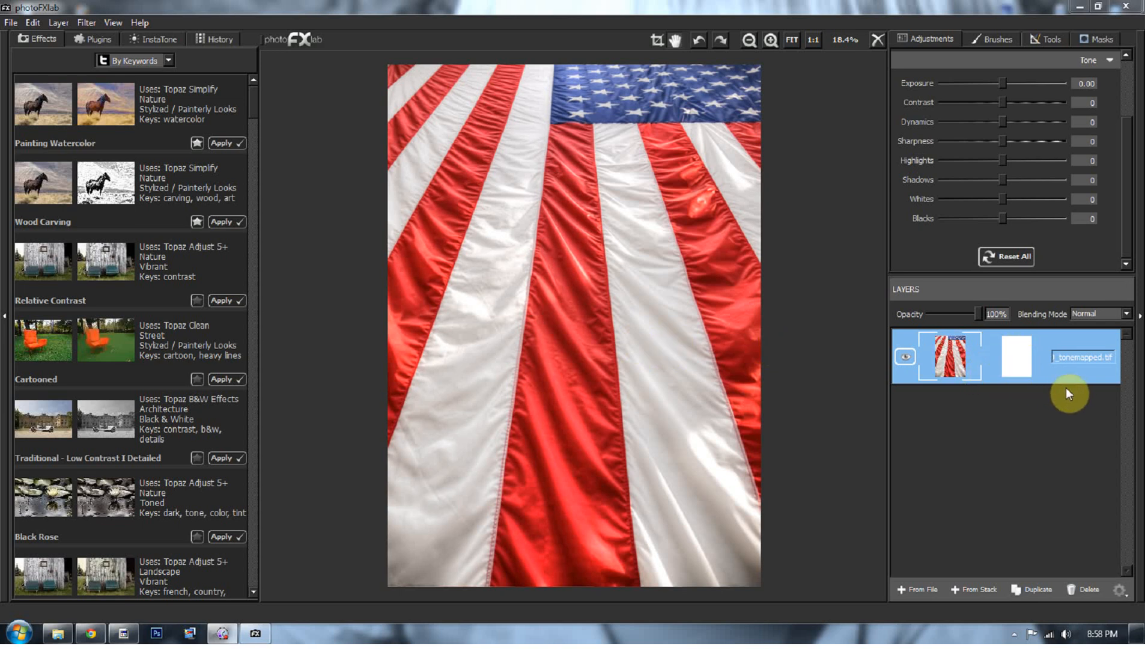
- Rename the flag photo's layer as Background
{"action": "left_click", "coordinate": [1057, 358]}
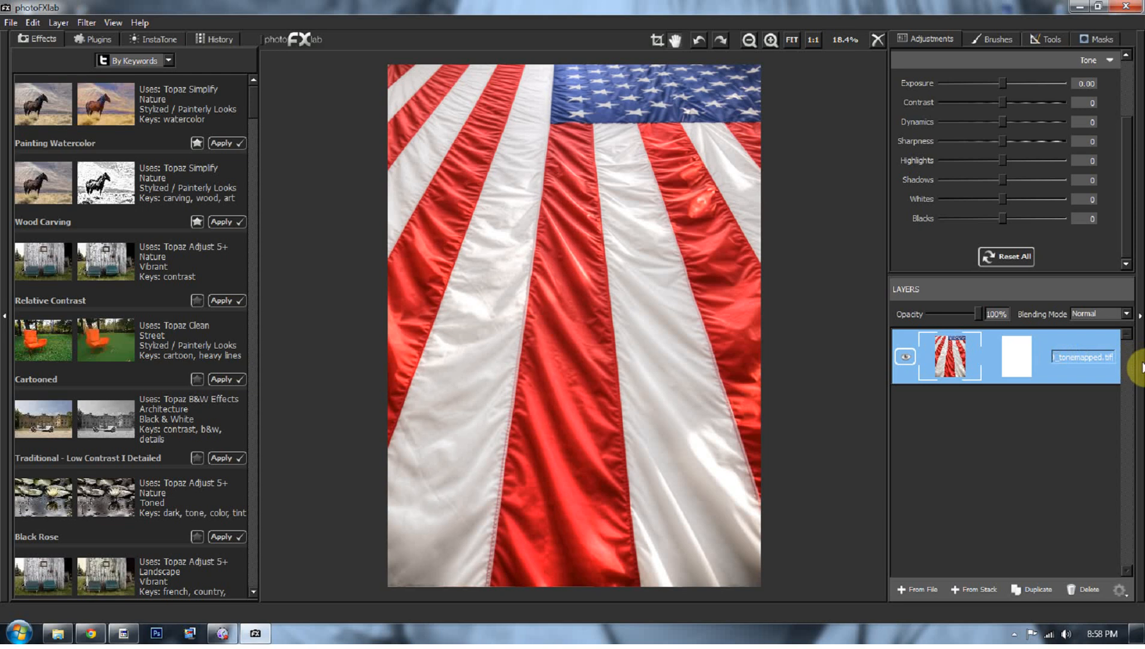
{"action": "key", "text": "BackSpace"}
{"action": "key", "text": "BackSpace"}
{"action": "key", "text": "BackSpace"}
{"action": "key", "text": "BackSpace"}
{"action": "key", "text": "BackSpace"}
{"action": "key", "text": "BackSpace"}
{"action": "key", "text": "BackSpace"}
{"action": "key", "text": "BackSpace"}
{"action": "key", "text": "BackSpace"}
{"action": "key", "text": "BackSpace"}
{"action": "key", "text": "BackSpace"}
{"action": "key", "text": "BackSpace"}
{"action": "key", "text": "BackSpace"}
{"action": "key", "text": "BackSpace"}
{"action": "key", "text": "BackSpace"}
{"action": "key", "text": "BackSpace"}
{"action": "key", "text": "BackSpace"}
{"action": "key", "text": "BackSpace"}
{"action": "key", "text": "BackSpace"}
{"action": "key", "text": "BackSpace"}
{"action": "type", "text": "Background"}
{"action": "left_click", "coordinate": [1095, 375]}
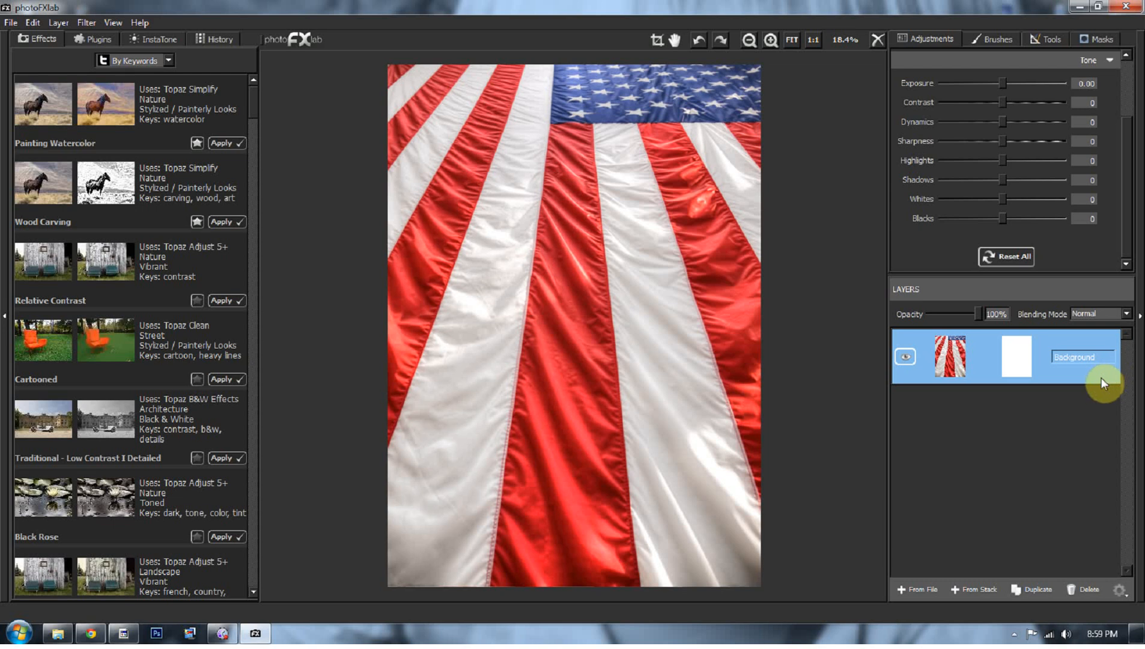
- Duplicate the Background layer and name the copy DeNOise
{"action": "key", "text": "ctrl+j"}
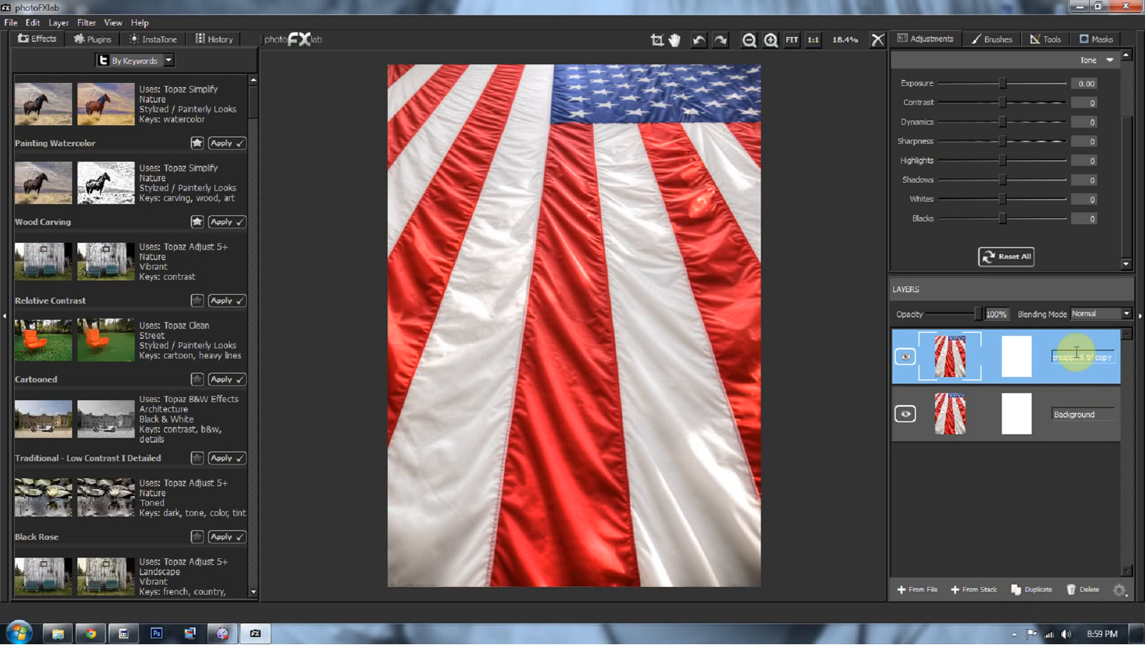
{"action": "left_click", "coordinate": [928, 364]}
{"action": "key", "text": "ctrl+a"}
{"action": "key", "text": "BackSpace"}
{"action": "type", "text": "DeNOise"}
- Run the Topaz DeNoise 5 plugin on the DeNOise layer with the JPEG - strong preset and accept the result
{"action": "left_click", "coordinate": [88, 41]}
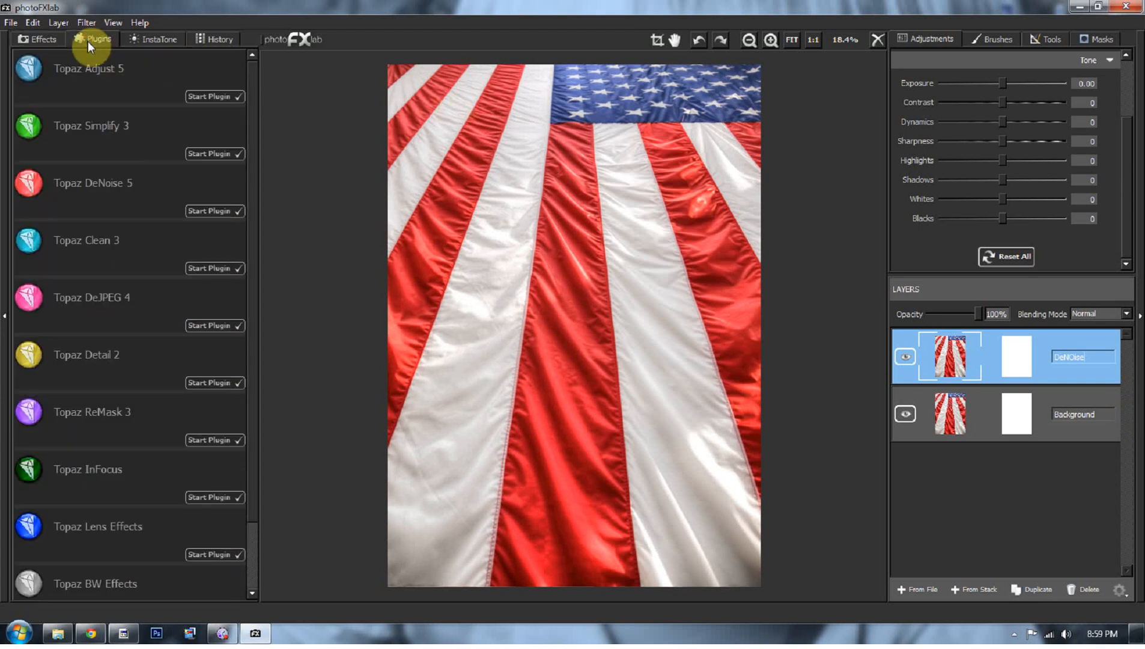
{"action": "left_click_drag", "start_coordinate": [256, 104], "coordinate": [269, 74]}
{"action": "left_click", "coordinate": [220, 211]}
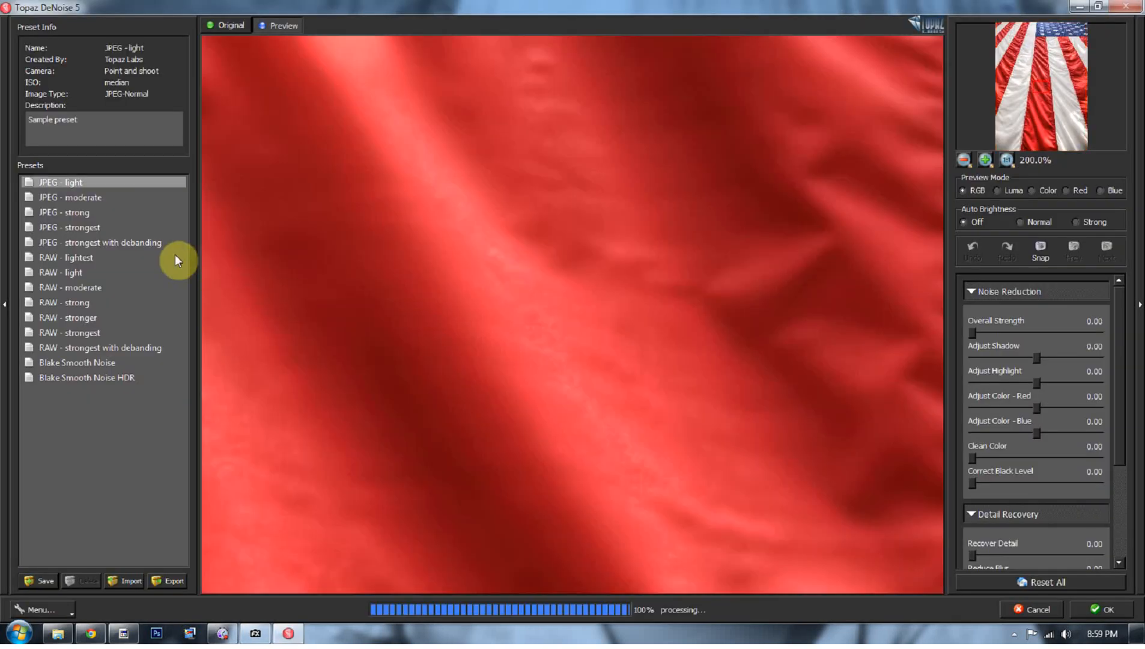
{"action": "left_click", "coordinate": [89, 213]}
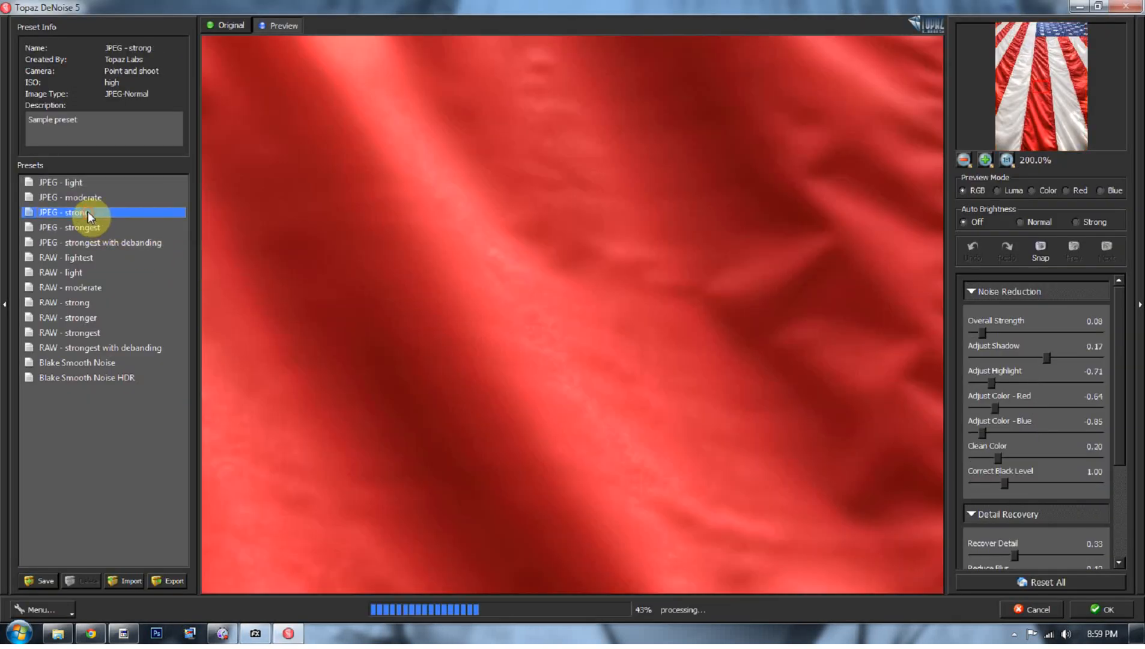
{"action": "left_click", "coordinate": [90, 227]}
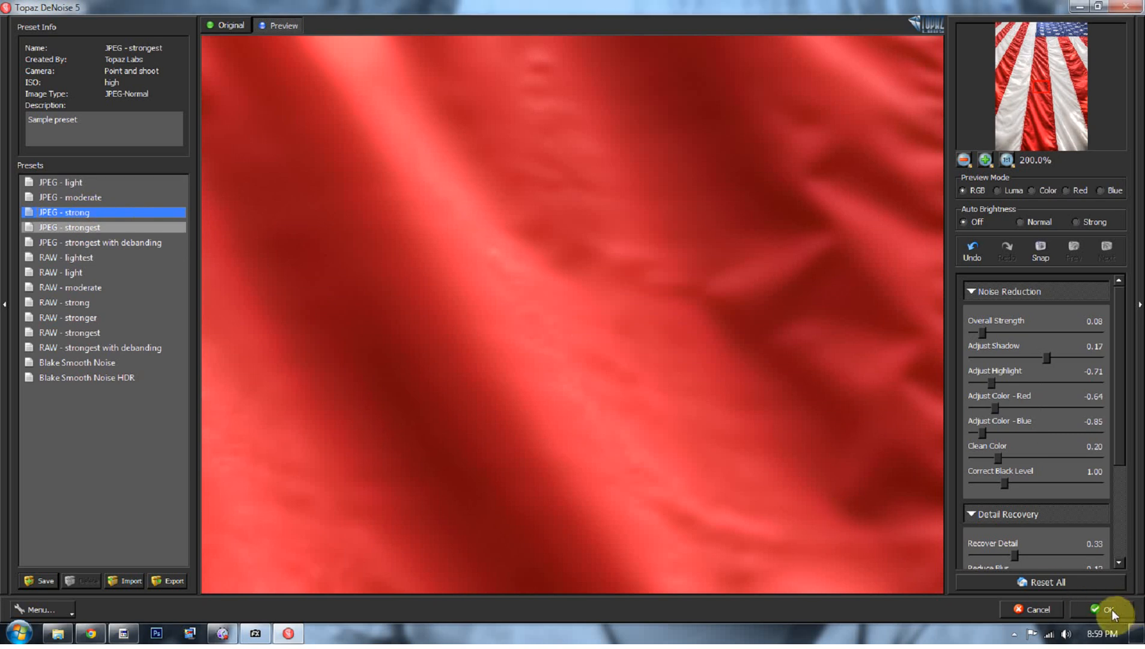
{"action": "left_click", "coordinate": [55, 201]}
{"action": "left_click", "coordinate": [57, 213]}
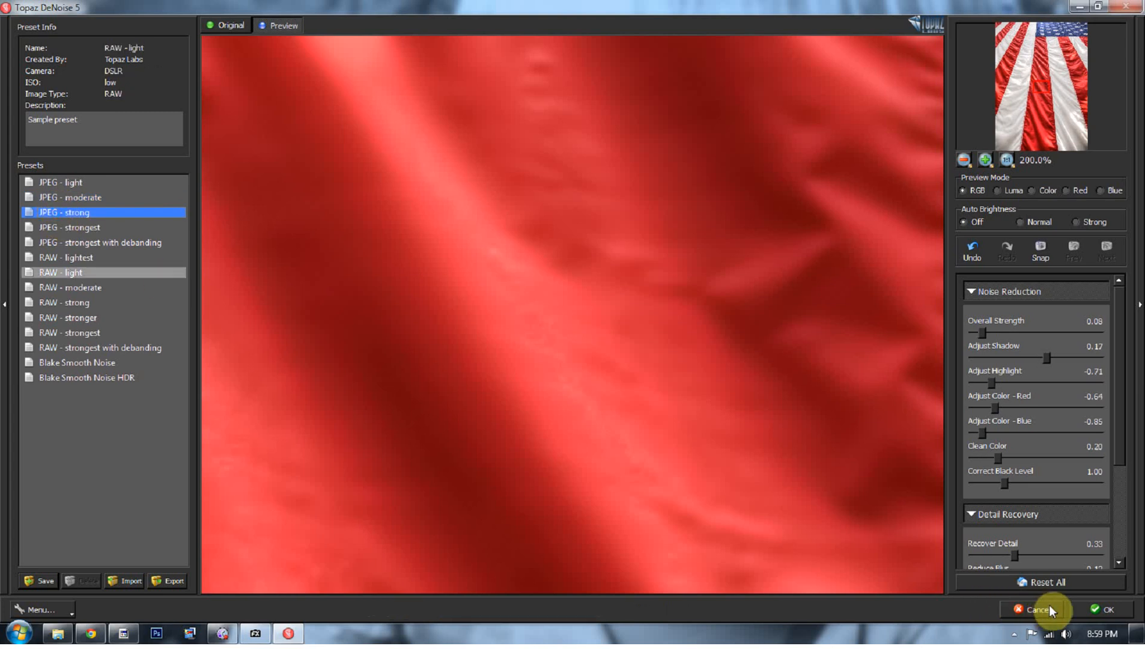
{"action": "left_click", "coordinate": [1089, 607]}
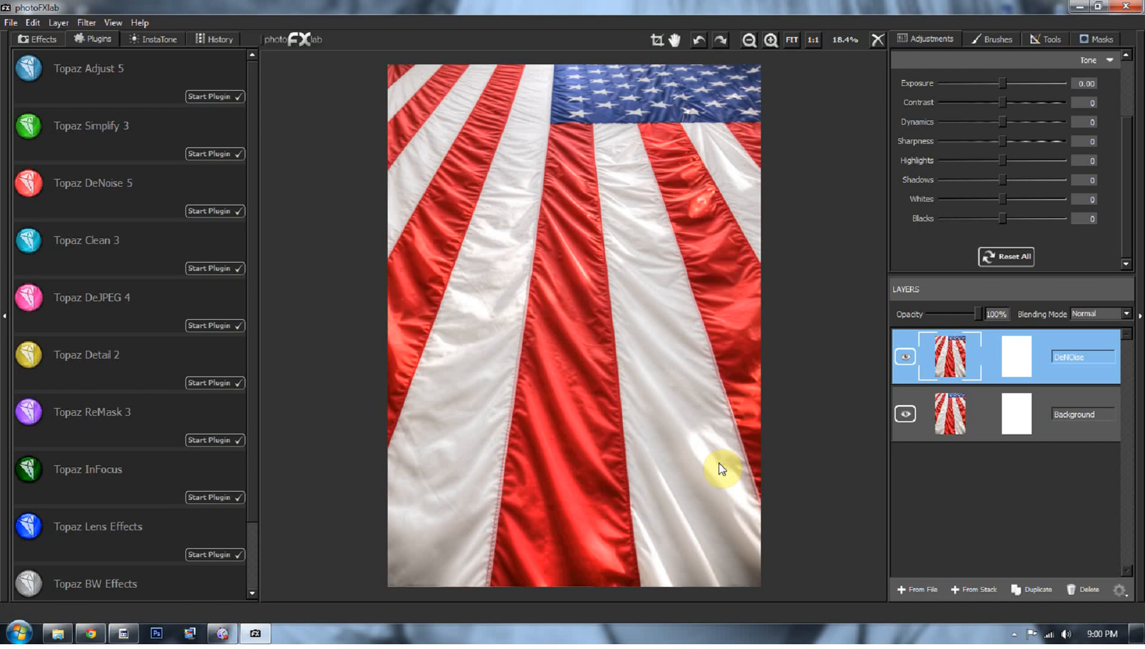
- Duplicate the DeNOise layer and name the copy Edits
{"action": "key", "text": "ctrl+j"}
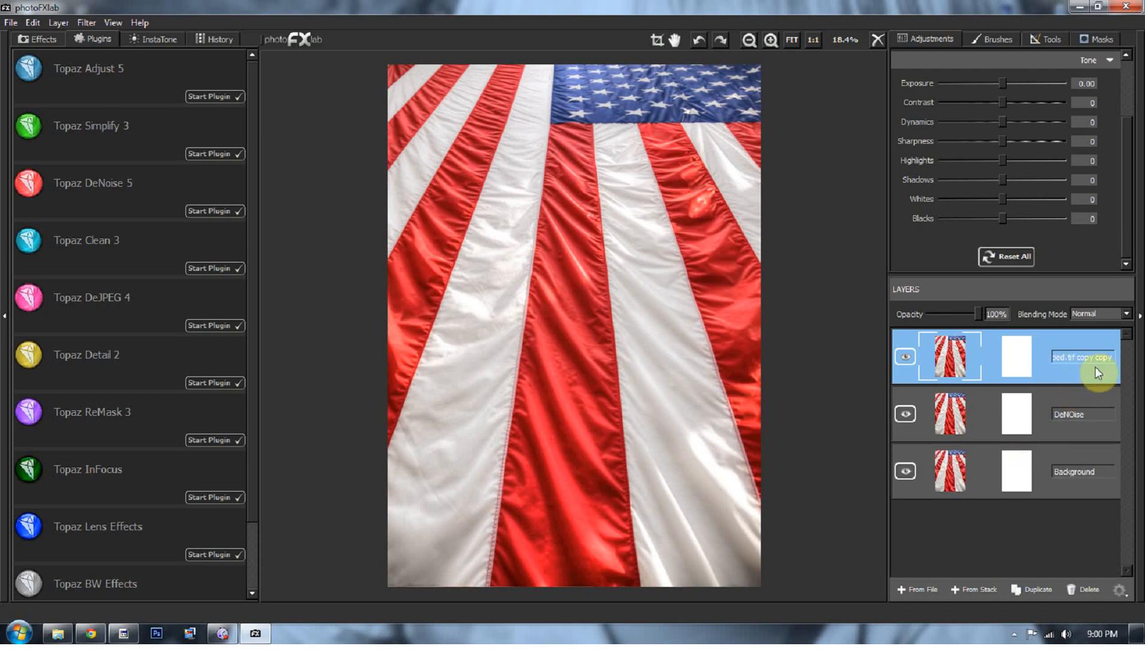
{"action": "left_click", "coordinate": [956, 360]}
{"action": "key", "text": "BackSpace"}
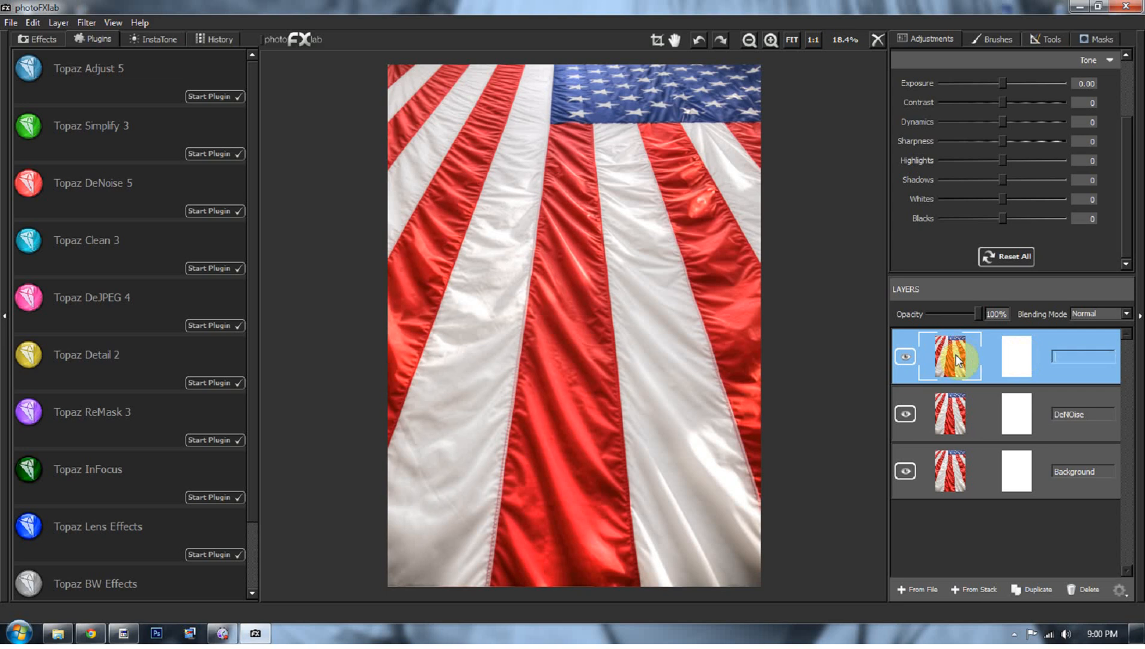
{"action": "type", "text": "Edits"}
{"action": "left_click", "coordinate": [1054, 370]}
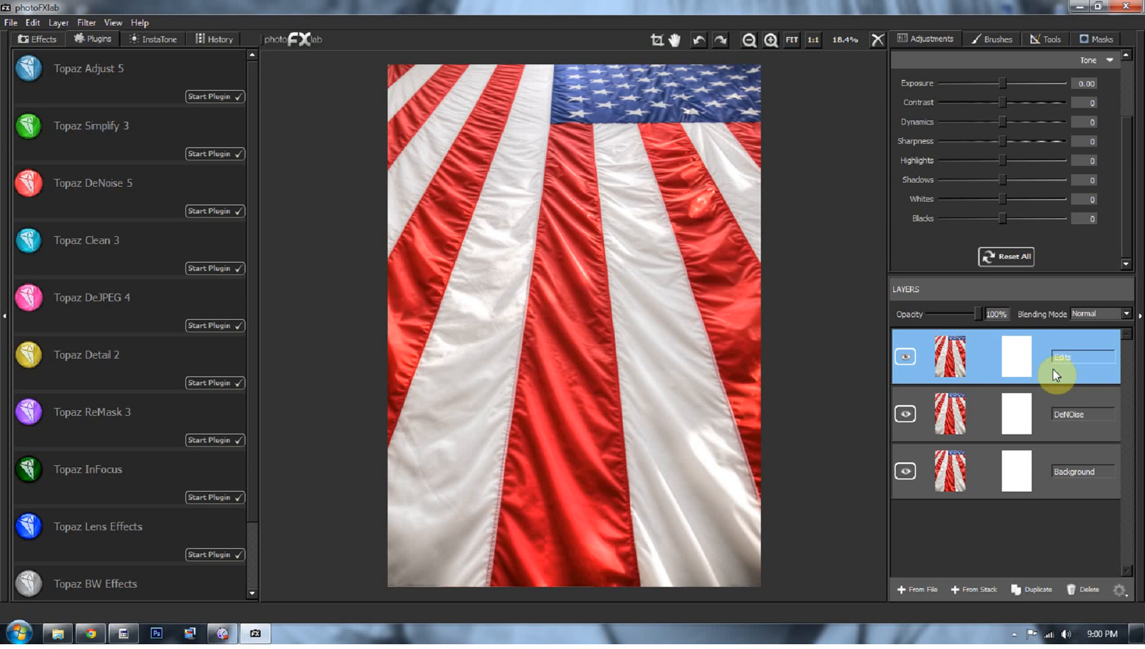
- On the Edits layer's tone adjustments, set Exposure to -2.10, Contrast to 23 and Dynamics to 35
{"action": "mouse_move", "coordinate": [1121, 187]}
{"action": "left_mouse_down"}
{"action": "mouse_move", "coordinate": [1123, 135]}
{"action": "mouse_move", "coordinate": [1124, 171]}
{"action": "left_mouse_up"}
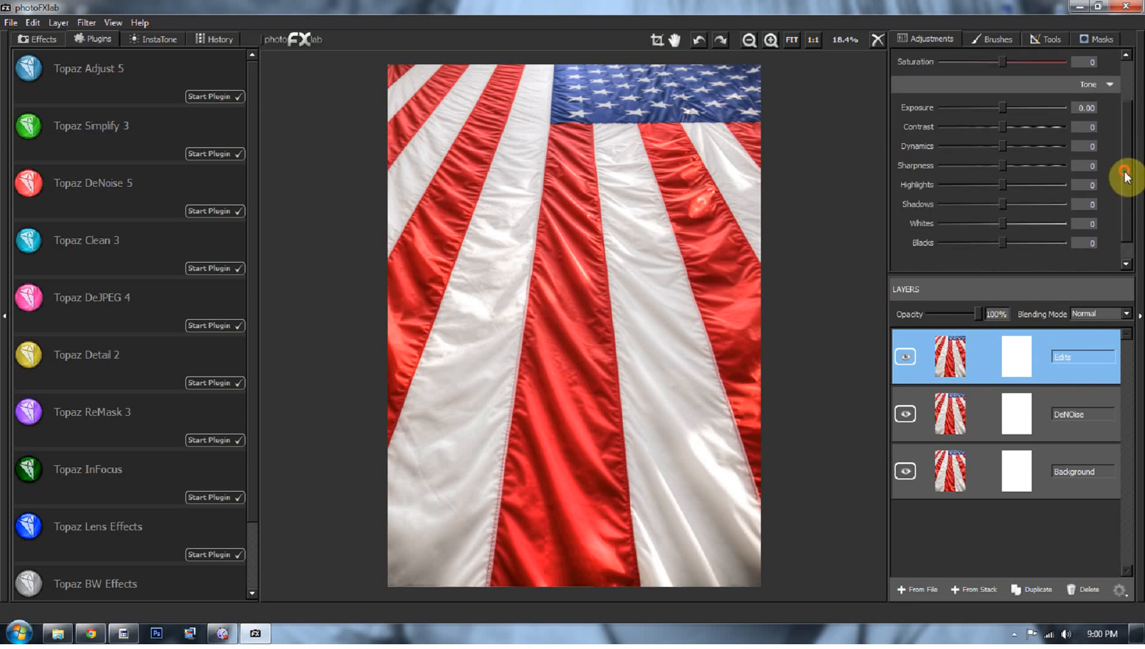
{"action": "left_click", "coordinate": [980, 349]}
{"action": "left_click_drag", "start_coordinate": [1002, 109], "coordinate": [979, 110]}
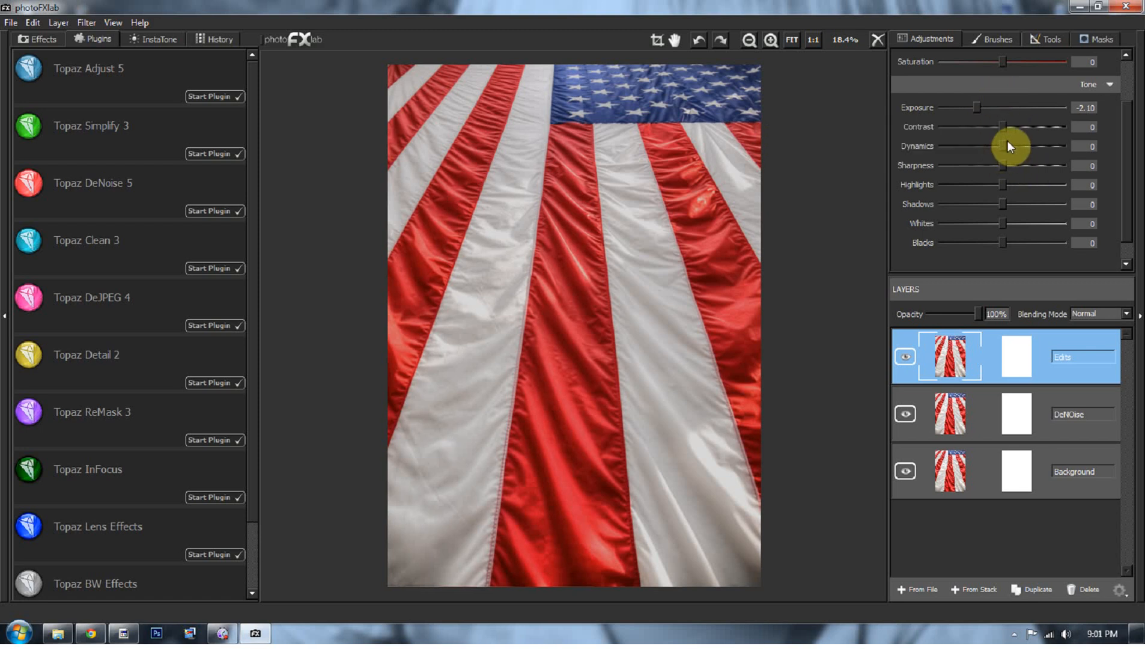
{"action": "left_click_drag", "start_coordinate": [1004, 126], "coordinate": [1025, 146]}
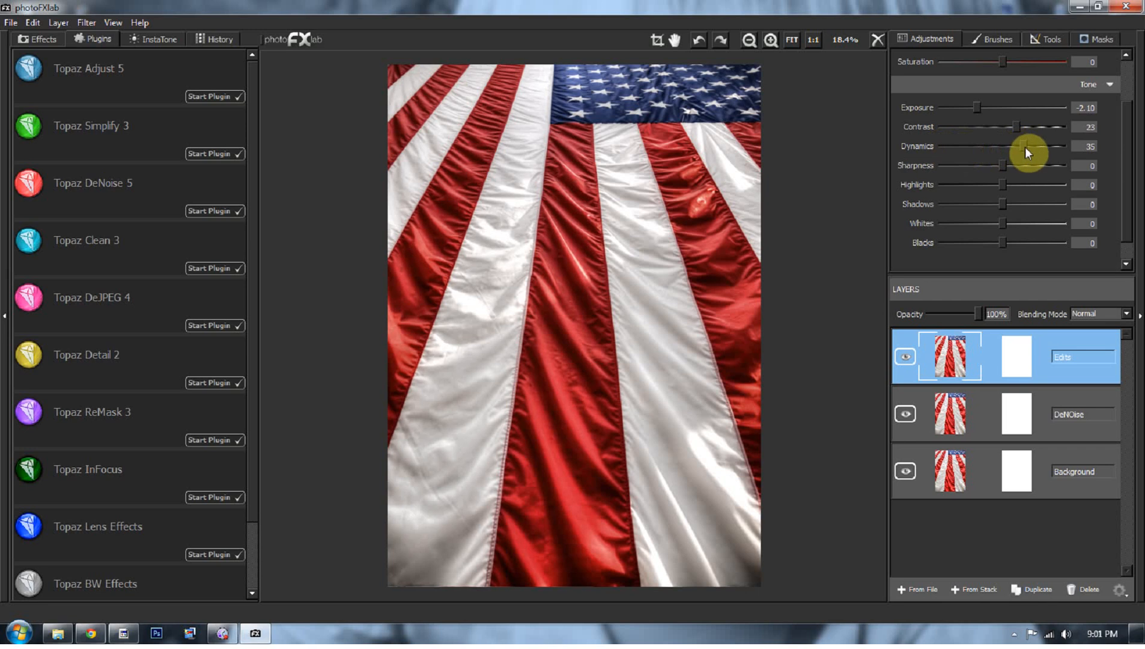
{"action": "left_click_drag", "start_coordinate": [1059, 145], "coordinate": [1022, 145]}
- Set the Edits layer's Highlights to 20, Shadows to -14, Whites to 1 and Blacks to -5
{"action": "left_click_drag", "start_coordinate": [1004, 183], "coordinate": [1060, 173]}
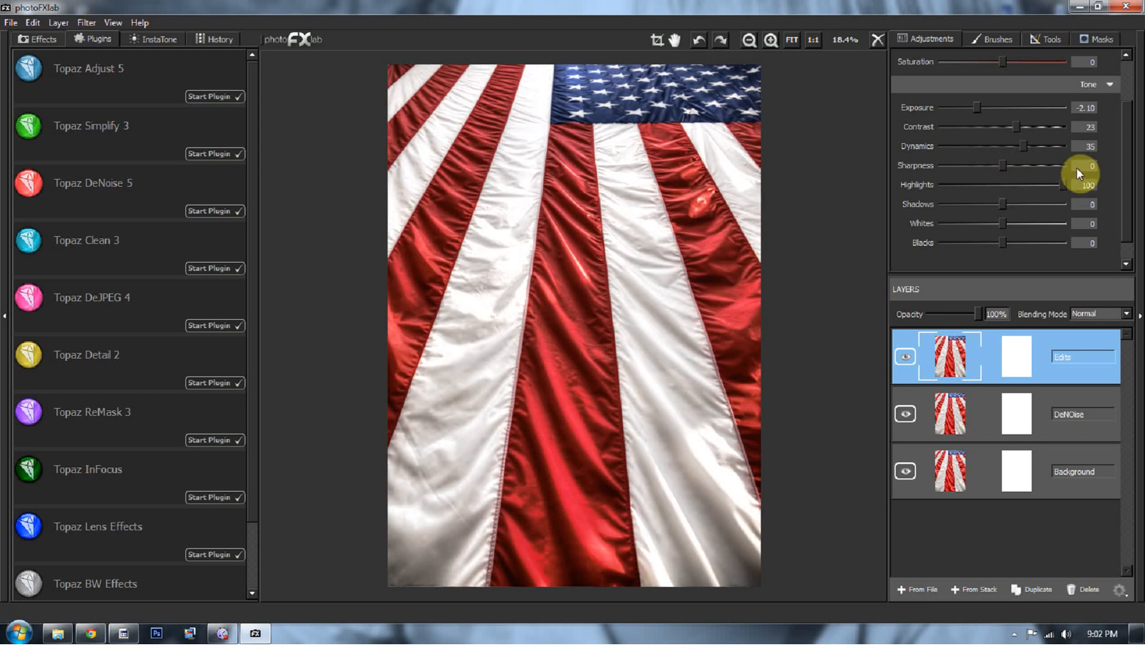
{"action": "left_click_drag", "start_coordinate": [1075, 167], "coordinate": [1042, 188]}
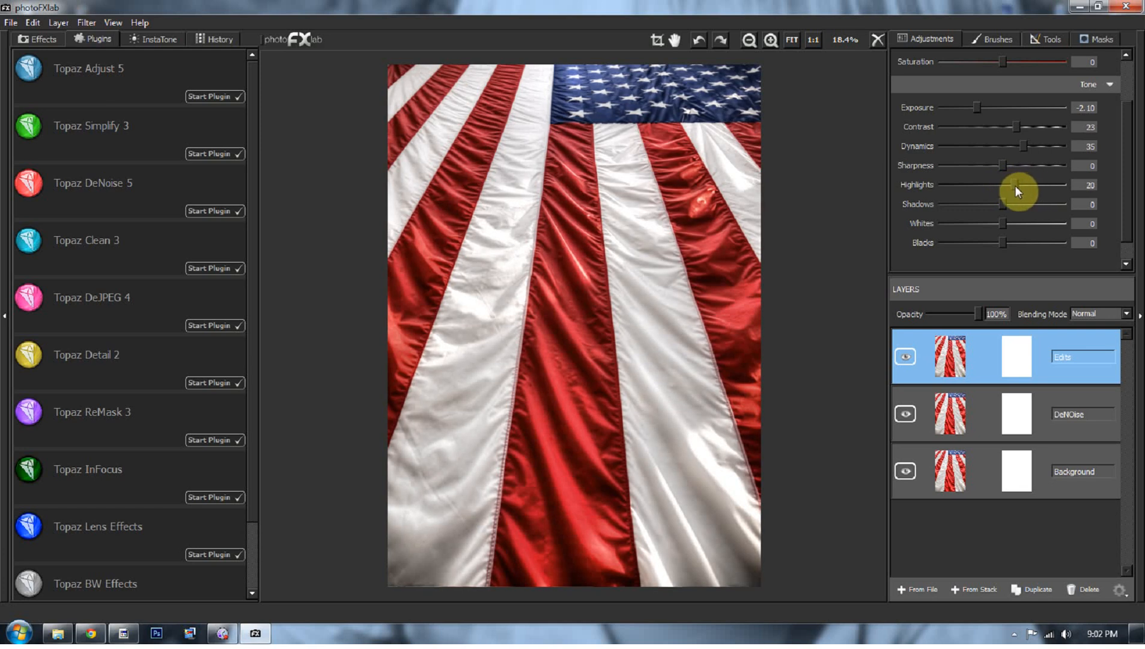
{"action": "mouse_move", "coordinate": [1003, 204]}
{"action": "left_mouse_down"}
{"action": "mouse_move", "coordinate": [1014, 203]}
{"action": "mouse_move", "coordinate": [996, 204]}
{"action": "left_mouse_up"}
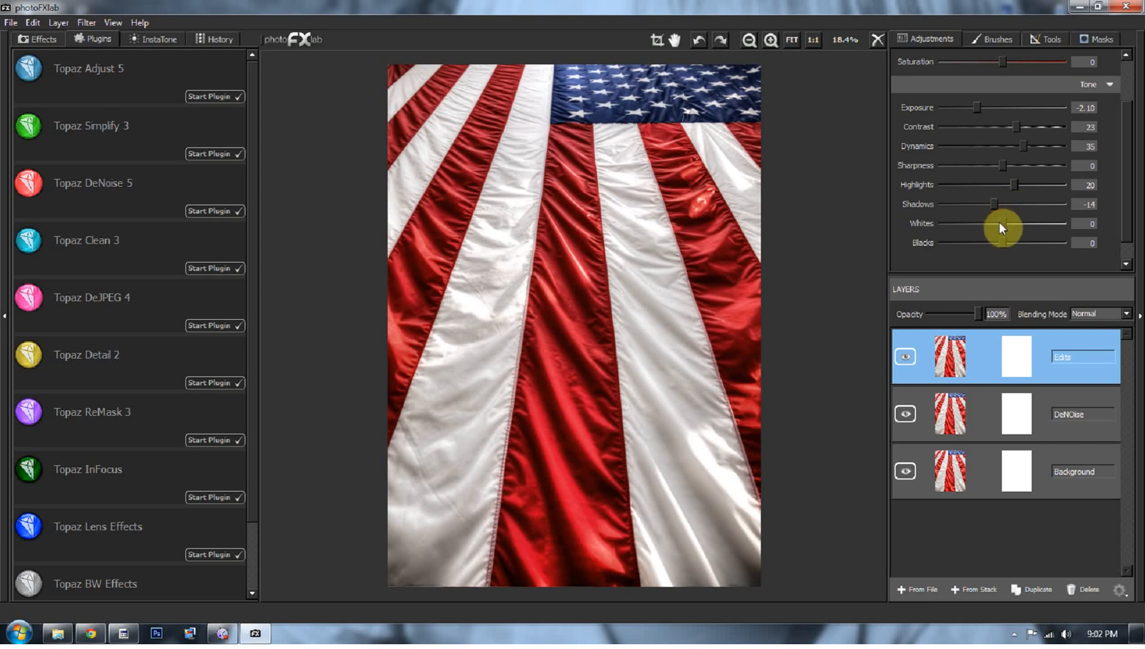
{"action": "mouse_move", "coordinate": [1006, 223]}
{"action": "left_mouse_down"}
{"action": "mouse_move", "coordinate": [1094, 215]}
{"action": "mouse_move", "coordinate": [958, 223]}
{"action": "mouse_move", "coordinate": [1094, 220]}
{"action": "mouse_move", "coordinate": [1040, 235]}
{"action": "mouse_move", "coordinate": [1104, 231]}
{"action": "mouse_move", "coordinate": [925, 228]}
{"action": "mouse_move", "coordinate": [1109, 212]}
{"action": "mouse_move", "coordinate": [1015, 233]}
{"action": "mouse_move", "coordinate": [957, 217]}
{"action": "mouse_move", "coordinate": [1085, 234]}
{"action": "mouse_move", "coordinate": [1009, 239]}
{"action": "mouse_move", "coordinate": [1097, 232]}
{"action": "mouse_move", "coordinate": [907, 225]}
{"action": "mouse_move", "coordinate": [1009, 232]}
{"action": "left_mouse_up"}
{"action": "mouse_move", "coordinate": [999, 243]}
{"action": "left_mouse_down"}
{"action": "mouse_move", "coordinate": [975, 243]}
{"action": "mouse_move", "coordinate": [1092, 221]}
{"action": "mouse_move", "coordinate": [998, 240]}
{"action": "left_mouse_up"}
- Duplicate the Edits layer and name the copy Instatone
{"action": "key", "text": "ctrl+j"}
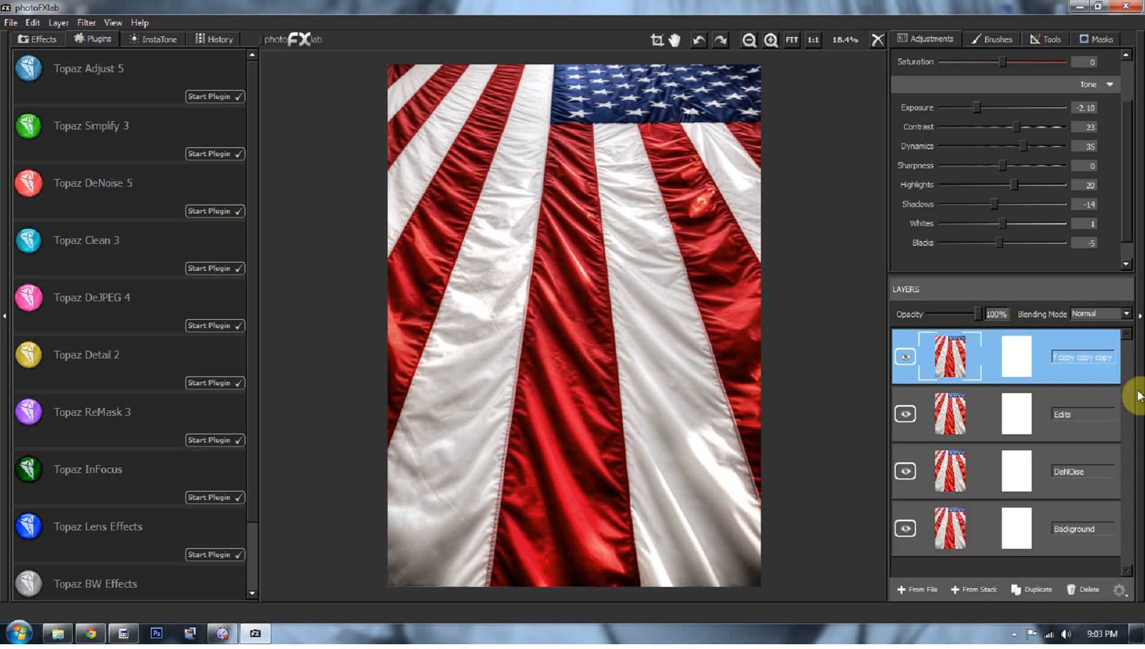
{"action": "left_click", "coordinate": [1112, 355]}
{"action": "type", "text": "Instatone"}
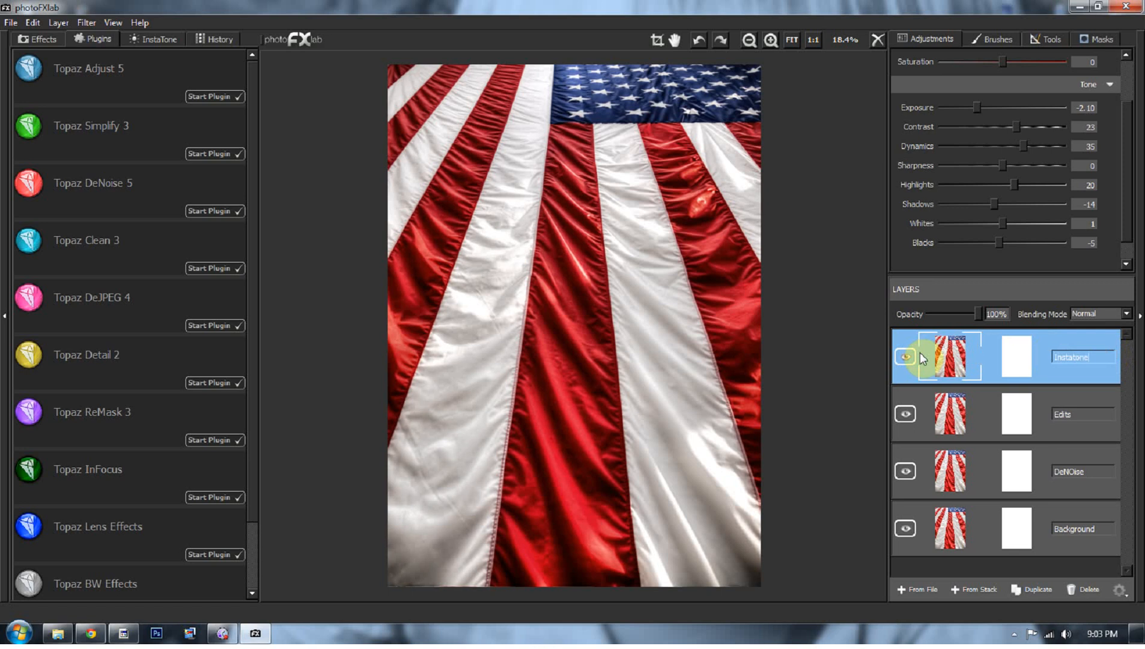
- Apply an InstaTone to the Instatone layer from the deer-in-water photo on page 2 of 500px Editors' Choice
{"action": "left_click", "coordinate": [154, 39]}
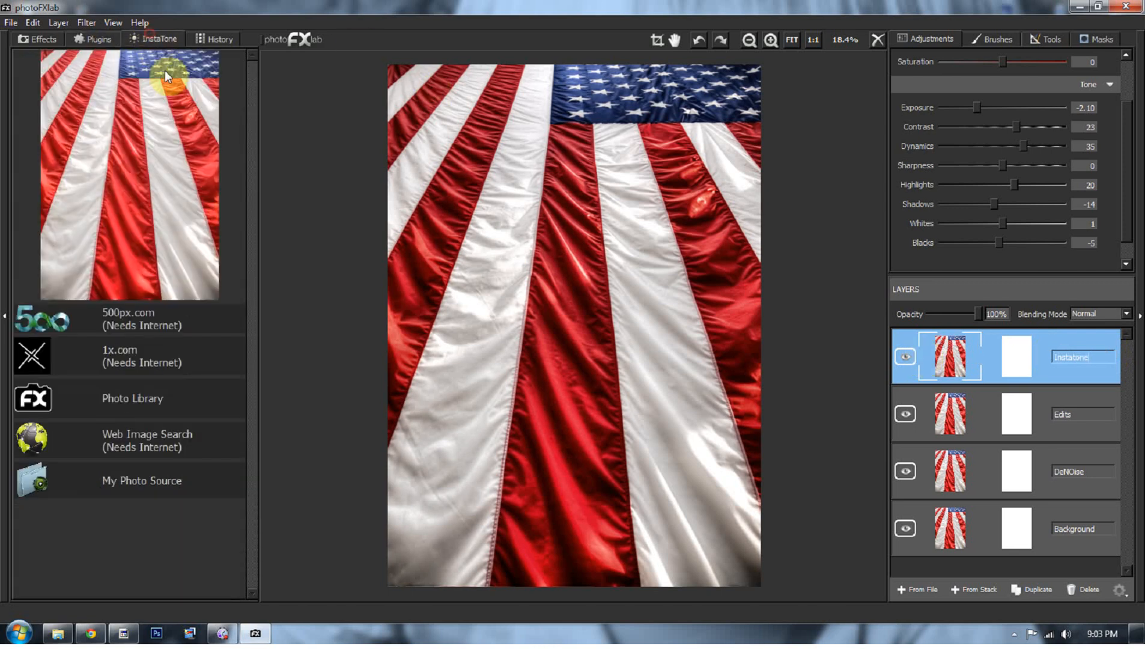
{"action": "left_click", "coordinate": [161, 317]}
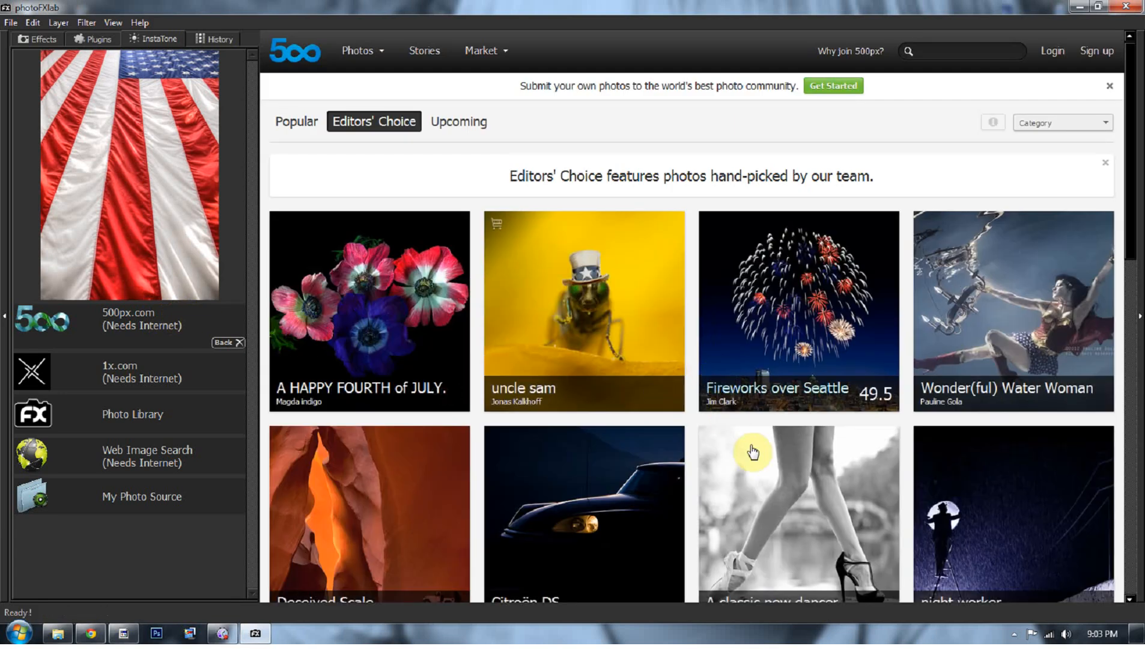
{"action": "scroll", "coordinate": [760, 356], "scroll_direction": "down", "scroll_amount": 4}
{"action": "scroll", "coordinate": [764, 348], "scroll_direction": "down", "scroll_amount": 10}
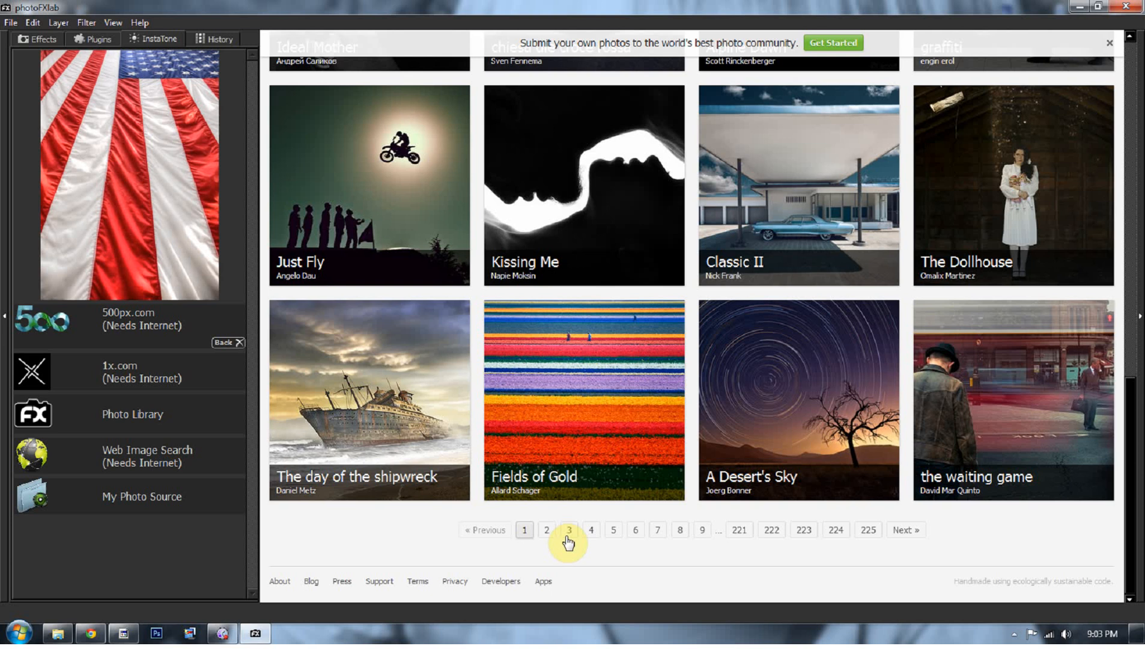
{"action": "left_click", "coordinate": [547, 529]}
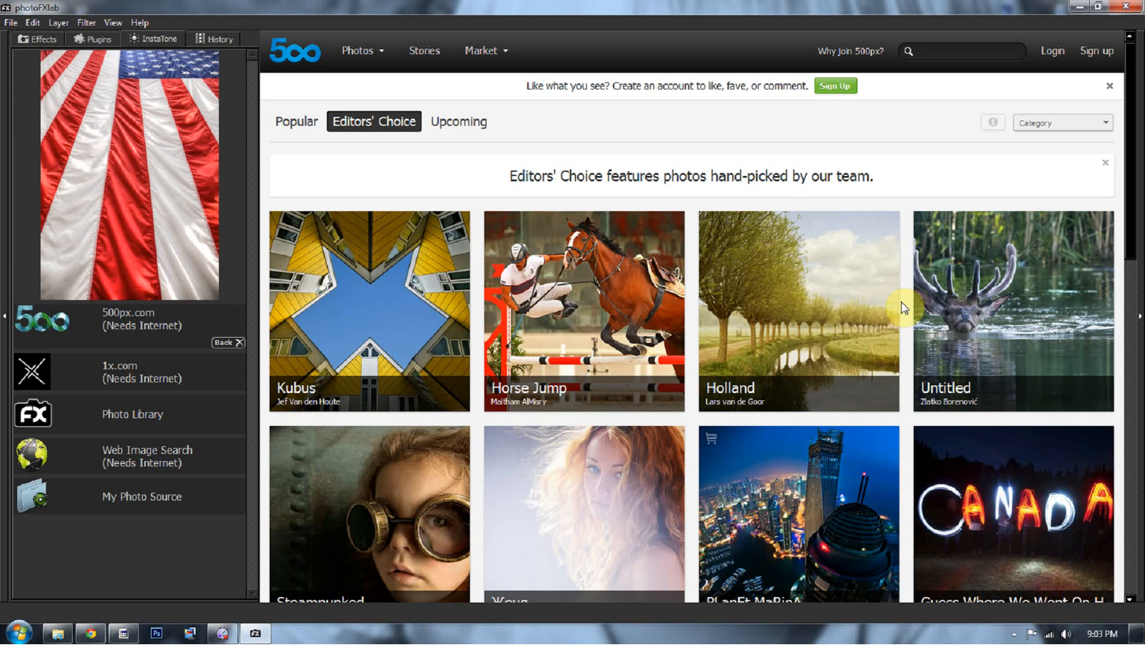
{"action": "left_click", "coordinate": [967, 315]}
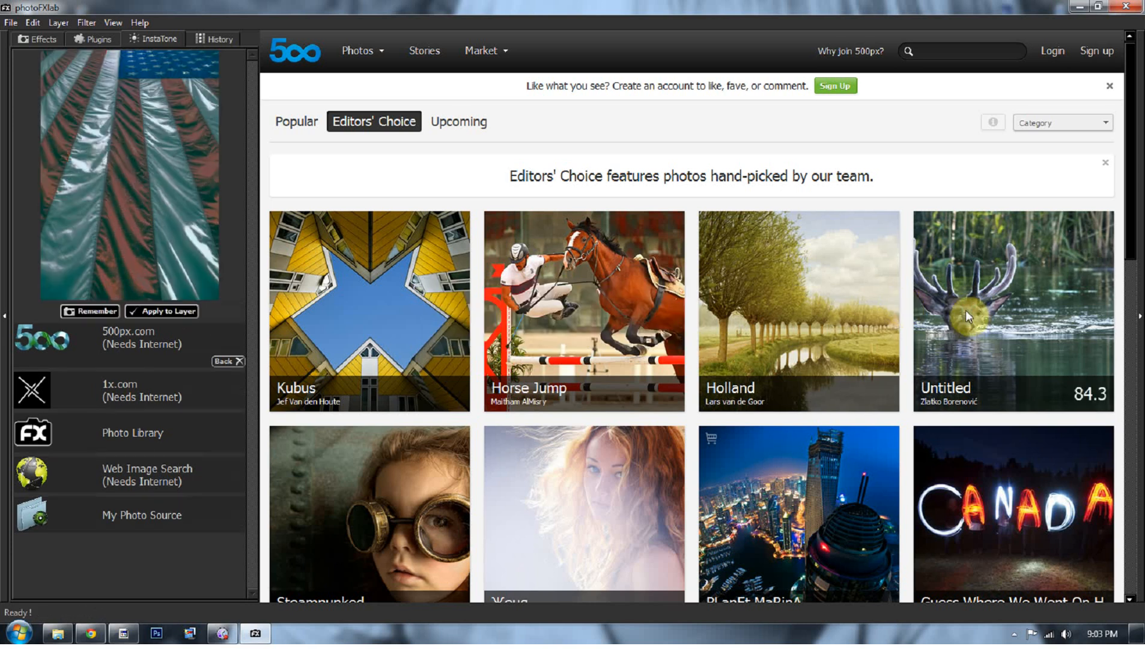
{"action": "left_click", "coordinate": [147, 312]}
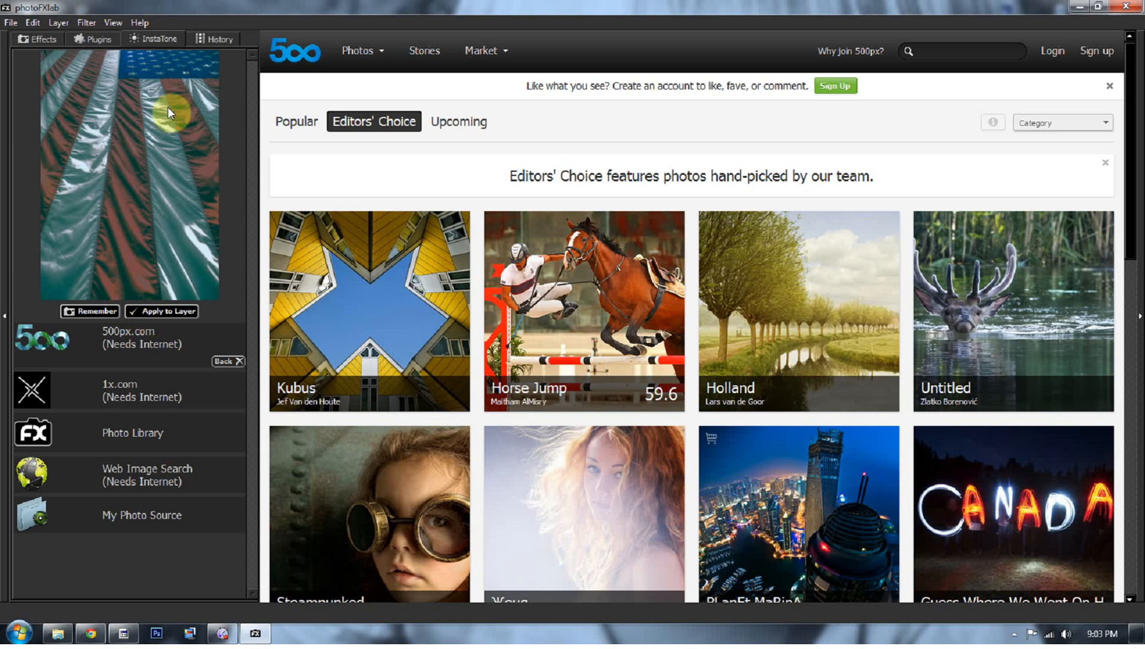
{"action": "left_click", "coordinate": [165, 310]}
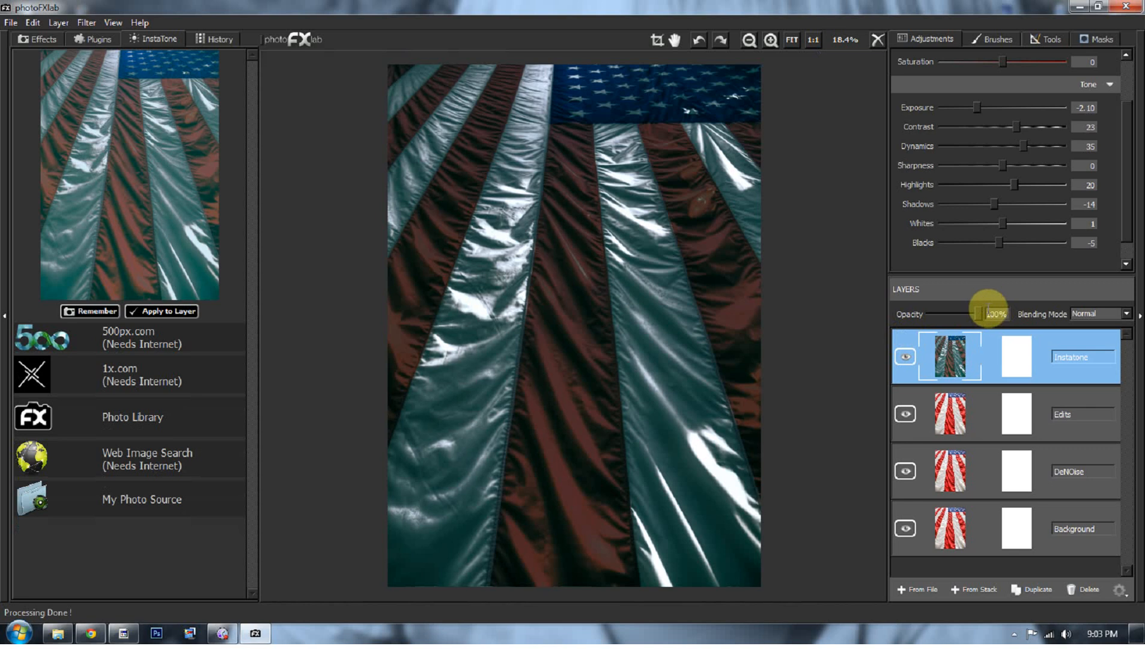
- Try Soft Light, then set the Instatone layer's blending mode to Luminosity and its opacity to 25%
{"action": "left_click", "coordinate": [1127, 314]}
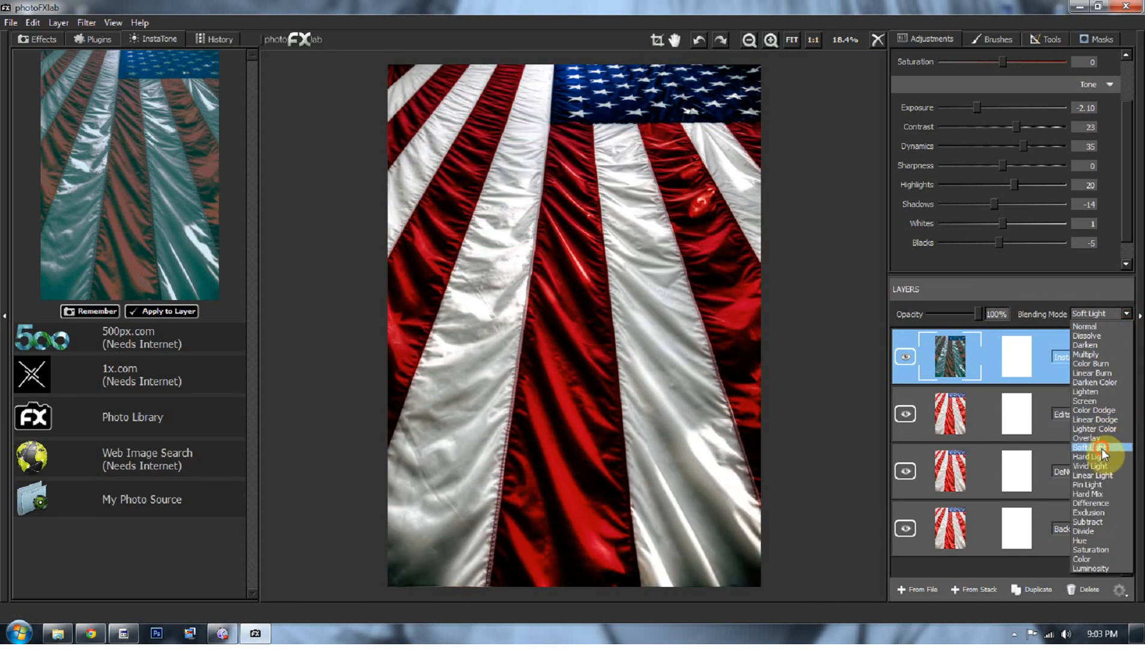
{"action": "left_click", "coordinate": [1102, 448]}
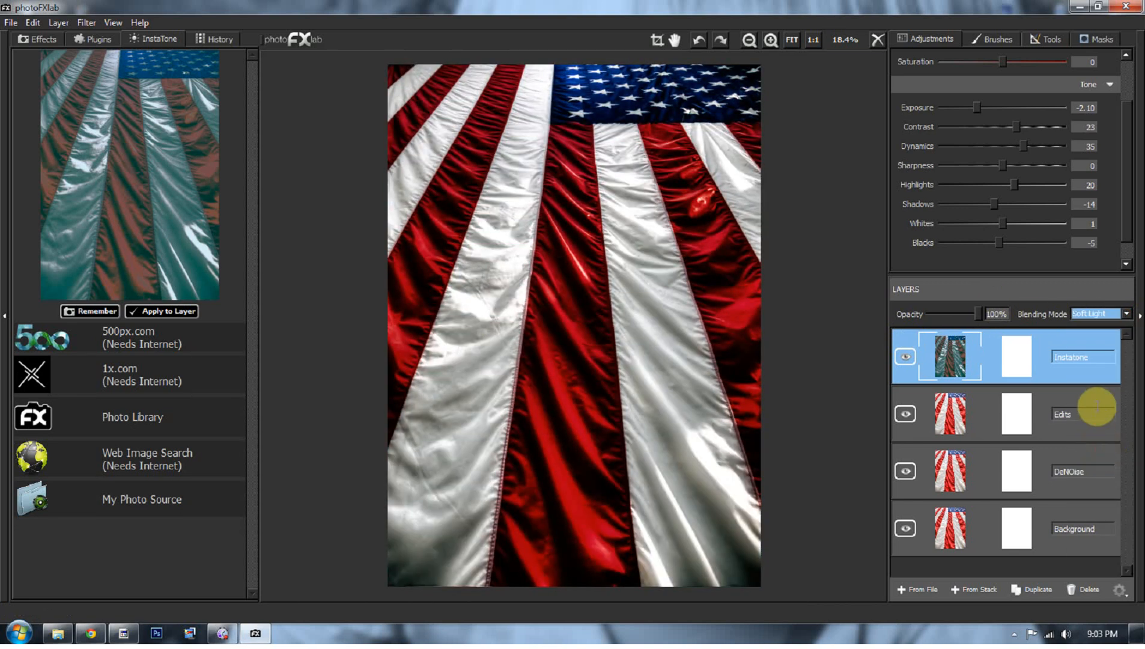
{"action": "left_click", "coordinate": [1127, 315]}
{"action": "left_click", "coordinate": [1104, 569]}
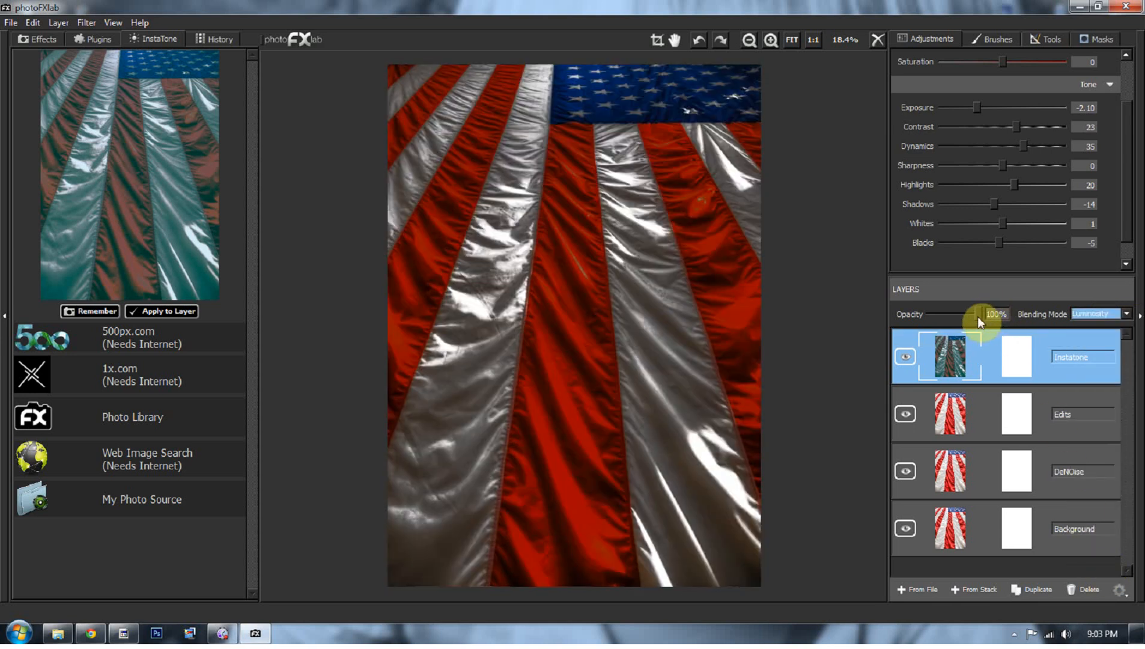
{"action": "left_click_drag", "start_coordinate": [978, 314], "coordinate": [946, 313]}
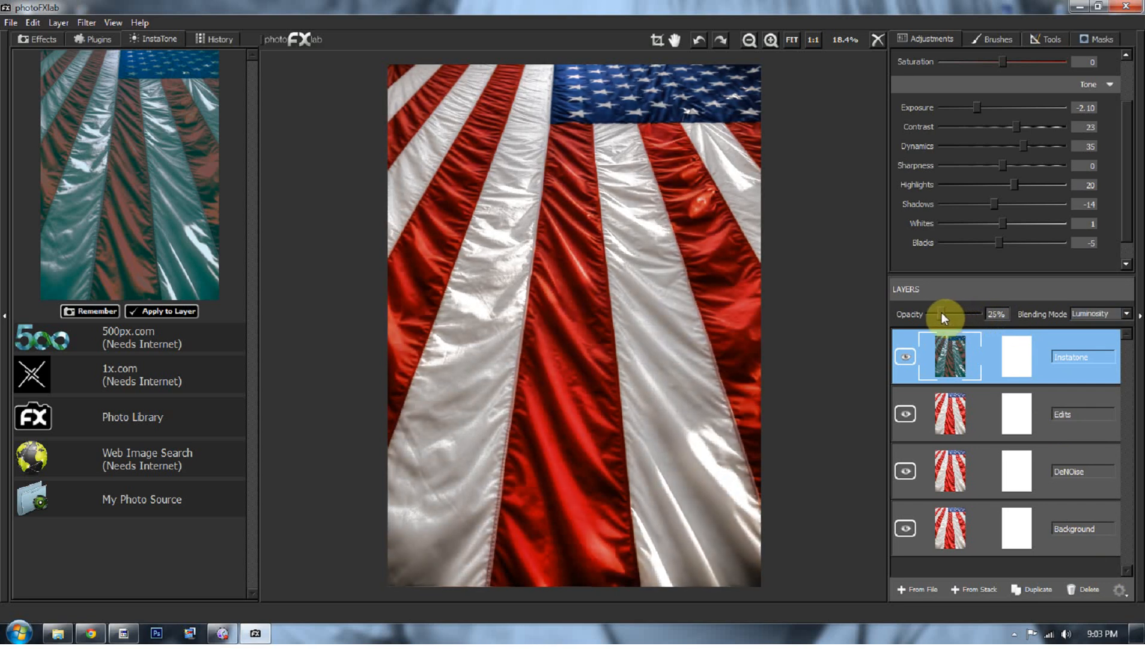
- Toggle the Instatone layer's visibility repeatedly to compare the image with and without the toning
{"action": "left_click", "coordinate": [905, 357]}
{"action": "left_click", "coordinate": [905, 356]}
{"action": "left_click", "coordinate": [907, 358]}
{"action": "left_click", "coordinate": [910, 357]}
{"action": "left_click", "coordinate": [913, 357]}
{"action": "left_click", "coordinate": [911, 356]}
{"action": "left_click", "coordinate": [908, 359]}
- Merge the Instatone, Edits, DeNOise and Background layers into a single layer
{"action": "left_click", "coordinate": [1048, 433], "text": "ctrl"}
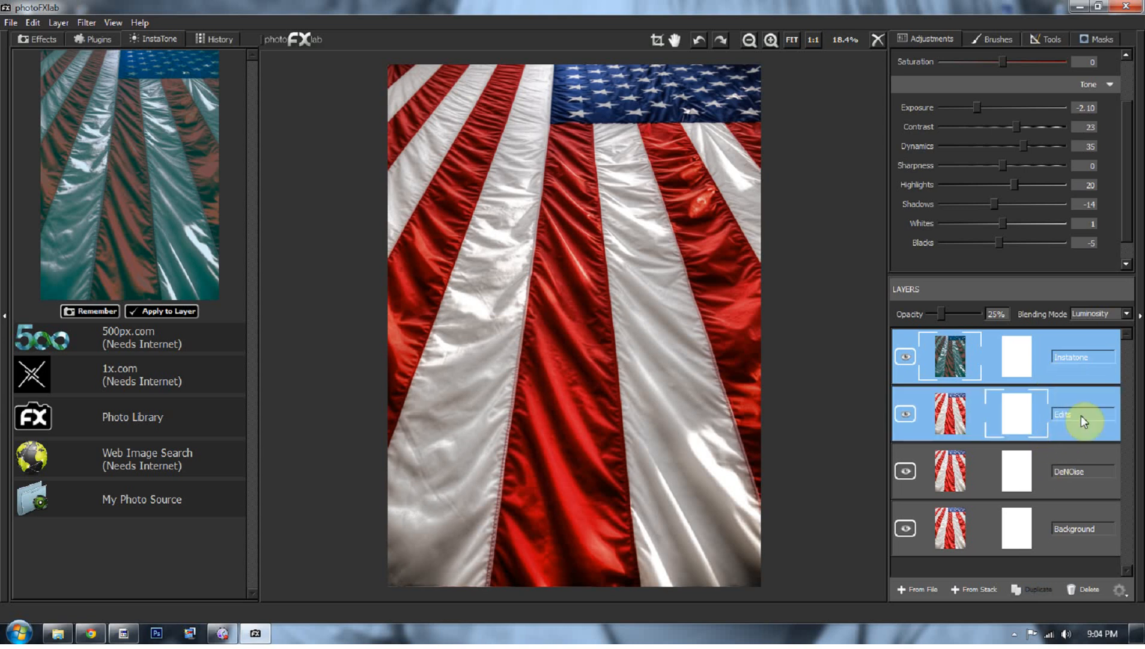
{"action": "left_click", "coordinate": [1081, 489], "text": "ctrl"}
{"action": "left_click", "coordinate": [1078, 546], "text": "ctrl"}
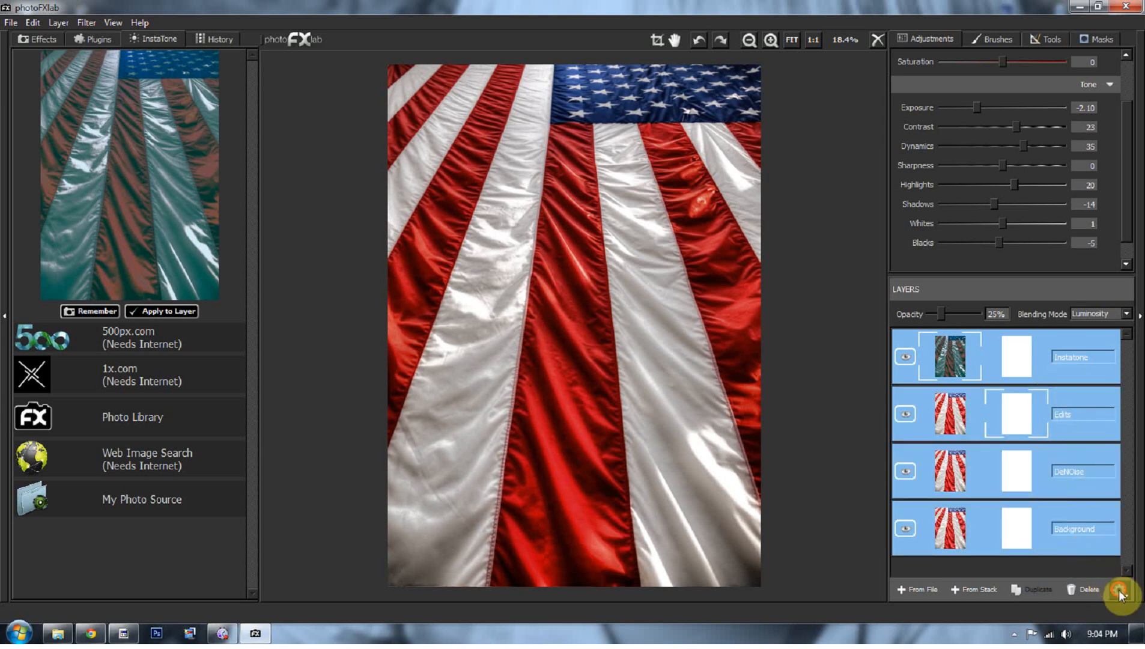
{"action": "left_click", "coordinate": [1118, 589]}
{"action": "left_click", "coordinate": [1085, 572]}
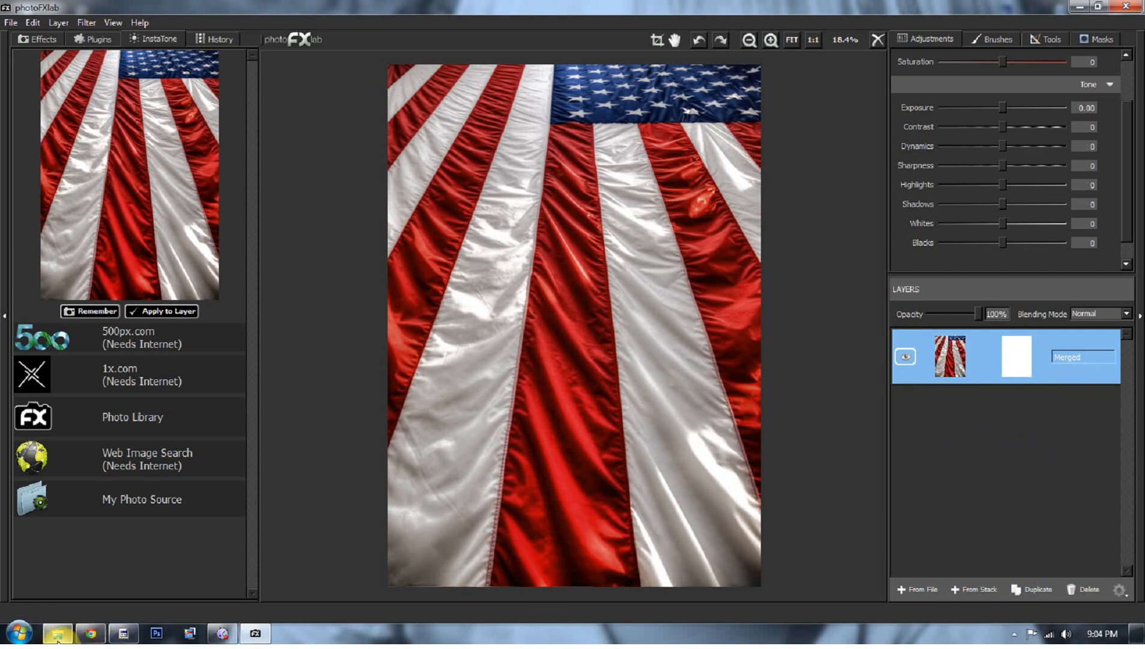
- Step back in the edit history to the state before the merge, return to the merged state and show the plugin list
{"action": "mouse_move", "coordinate": [58, 638]}
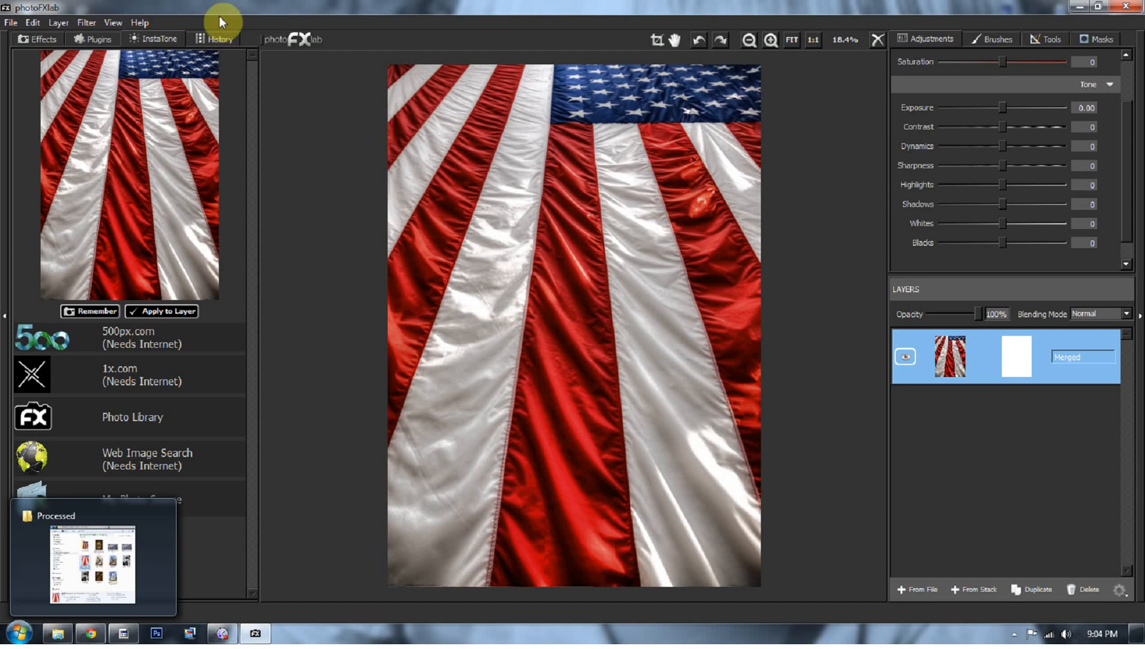
{"action": "left_click", "coordinate": [220, 40]}
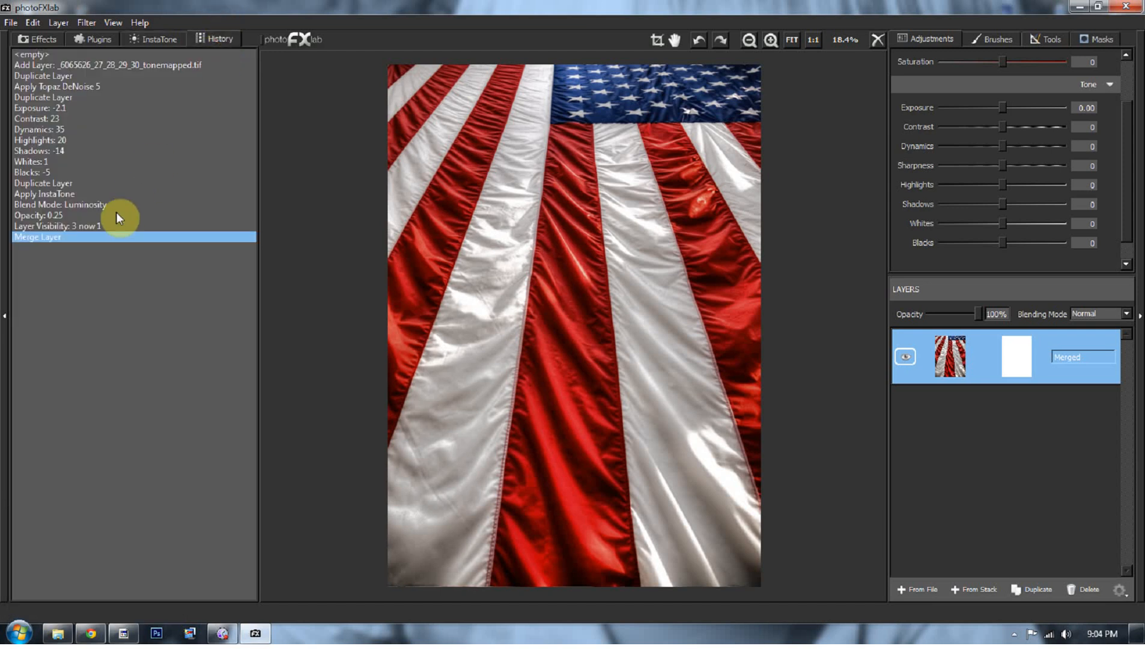
{"action": "left_click", "coordinate": [52, 226]}
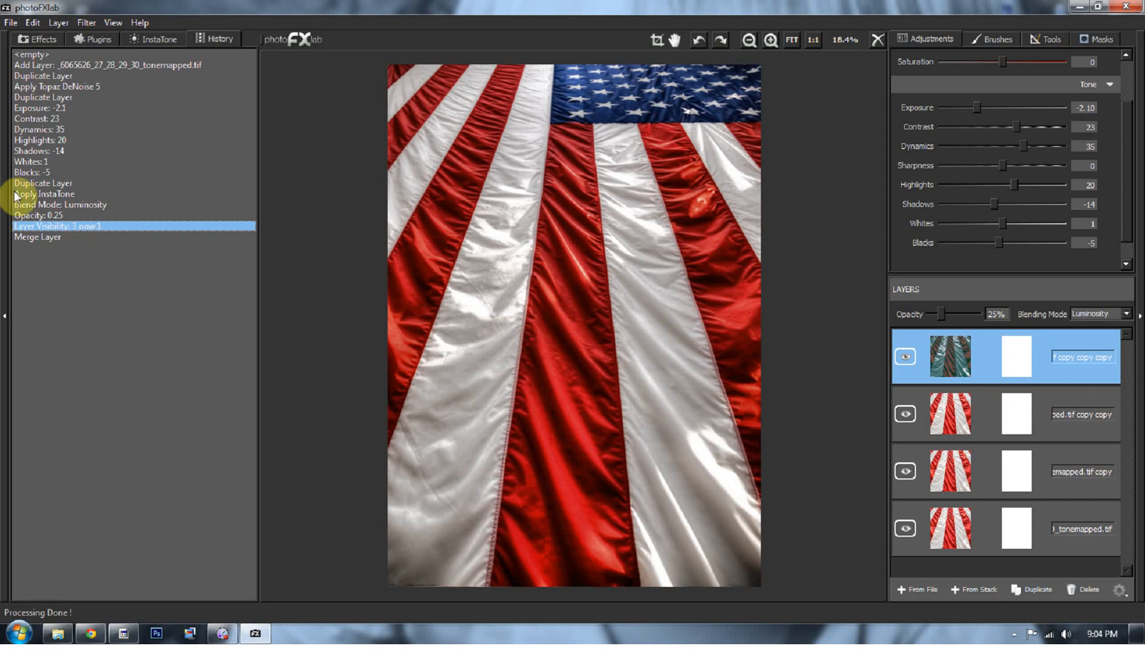
{"action": "left_click", "coordinate": [59, 237]}
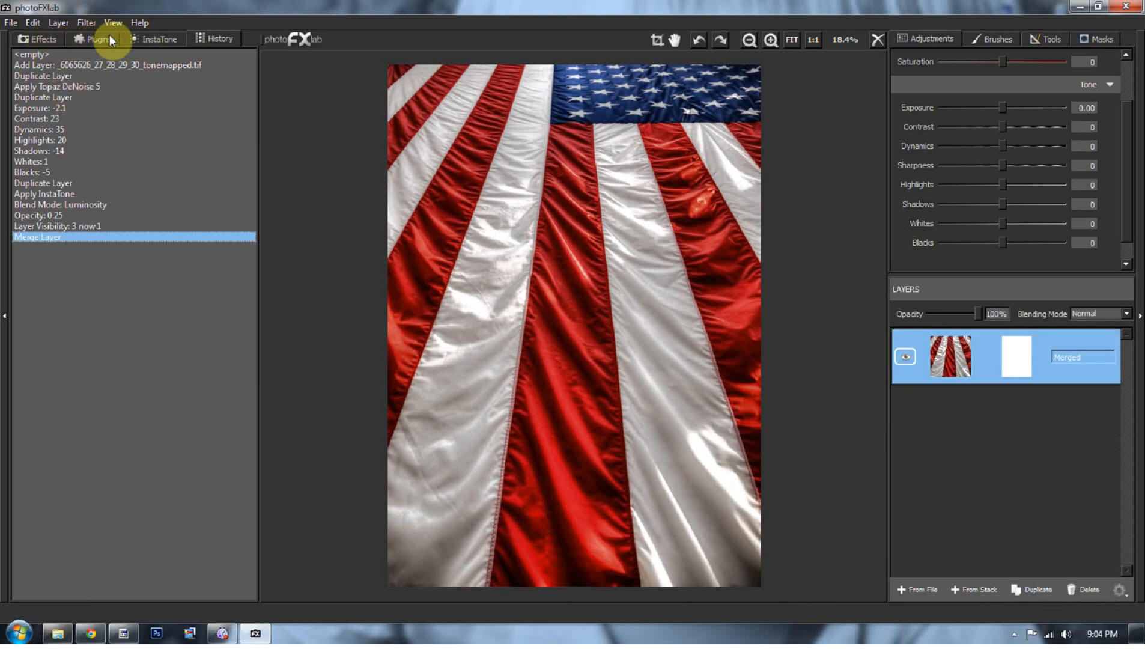
{"action": "left_click", "coordinate": [139, 41]}
{"action": "left_click", "coordinate": [94, 40]}
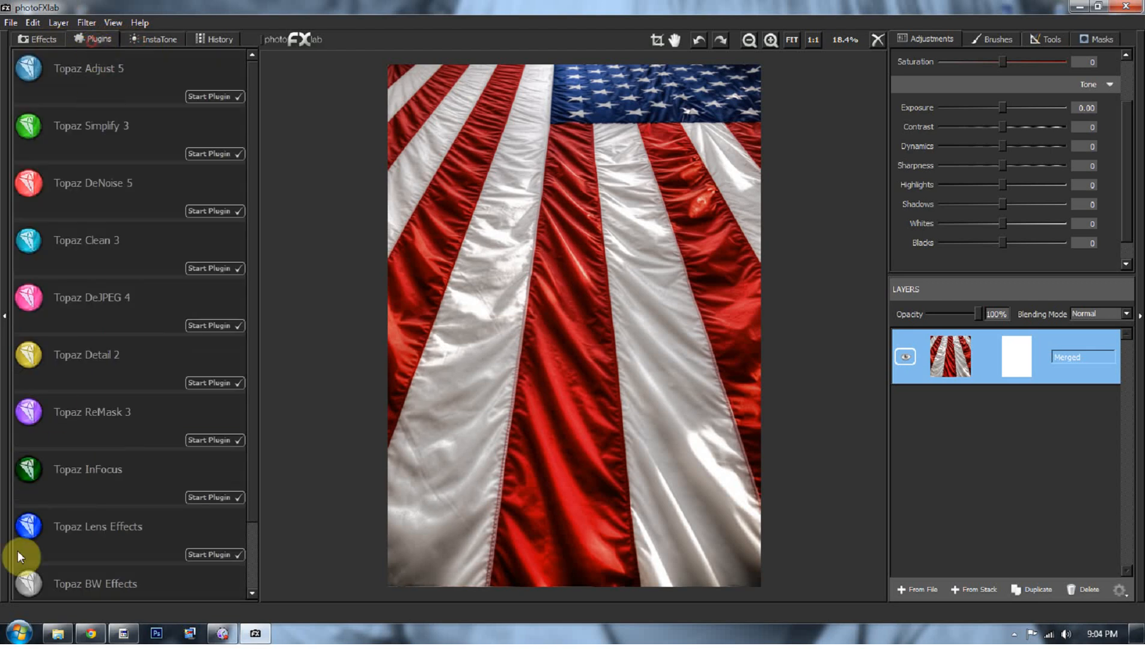
- Add the statue photo _6065699 from the Processed folder as a new layer above the merged flag and put the folder window away
{"action": "left_click", "coordinate": [63, 625]}
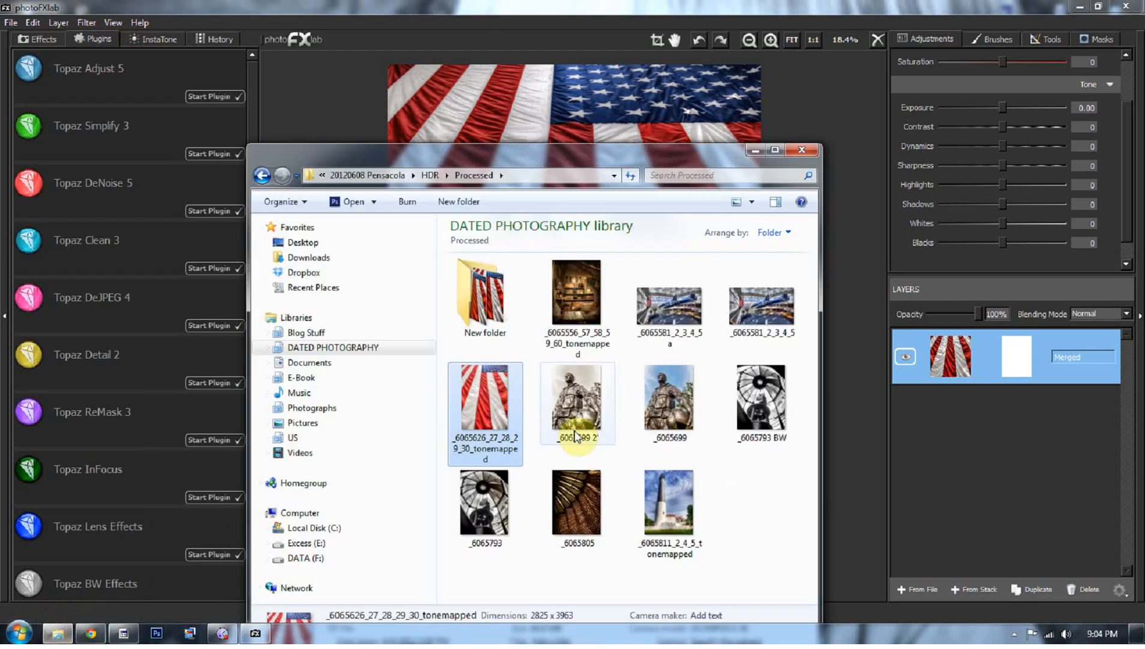
{"action": "left_click_drag", "start_coordinate": [638, 411], "coordinate": [643, 135]}
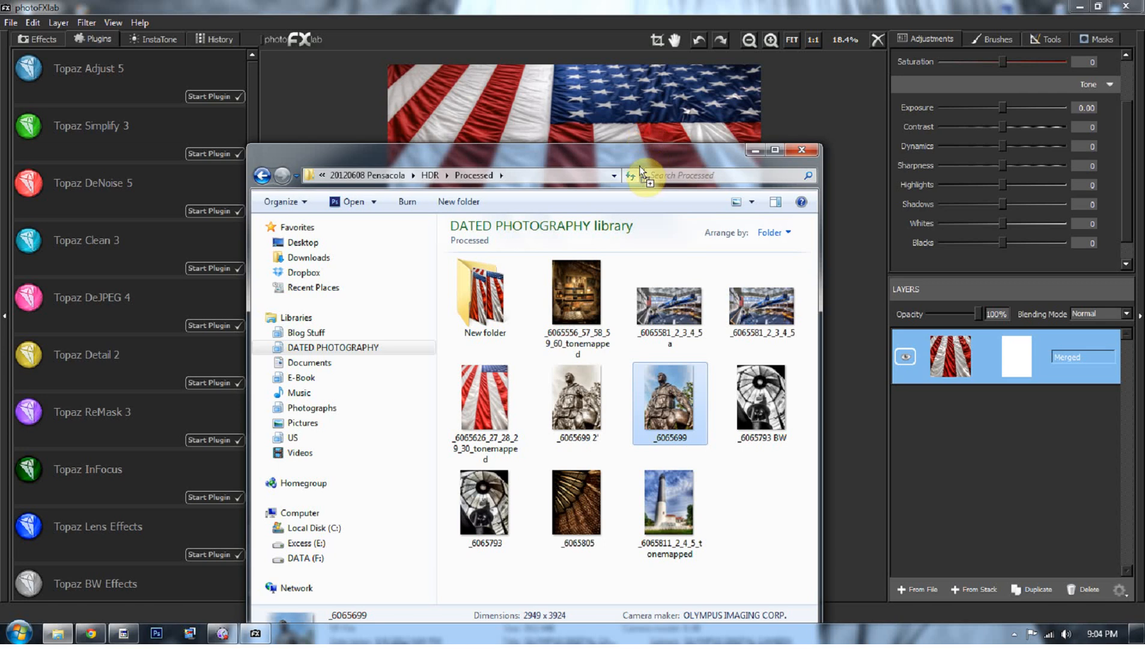
{"action": "left_click_drag", "start_coordinate": [644, 176], "coordinate": [646, 135]}
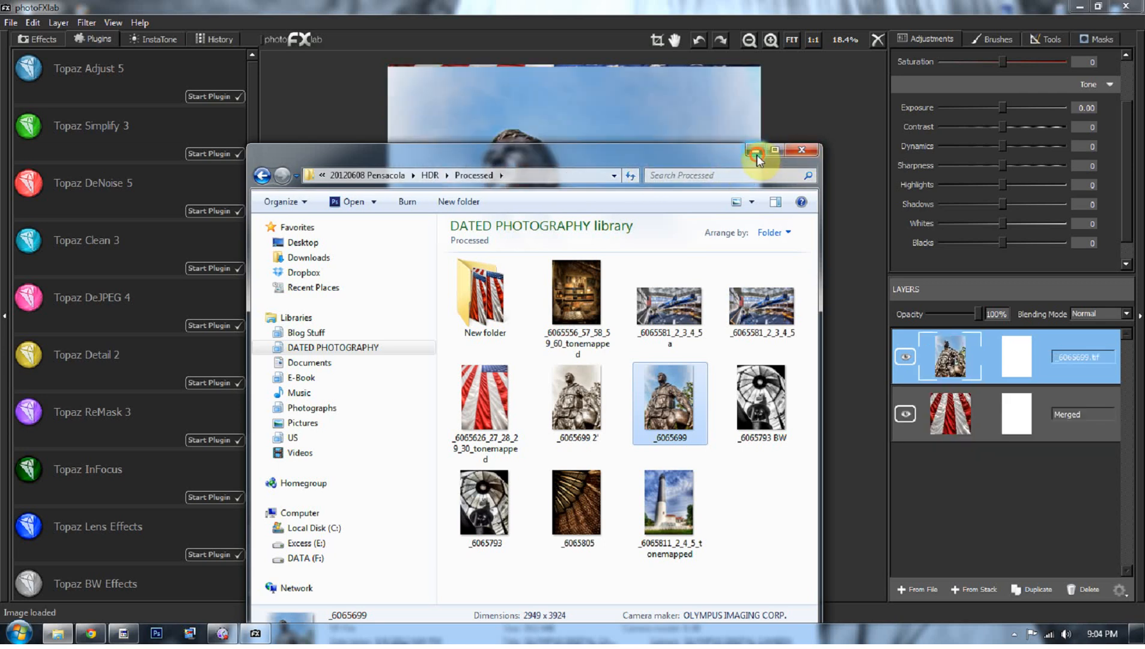
{"action": "left_click", "coordinate": [801, 150]}
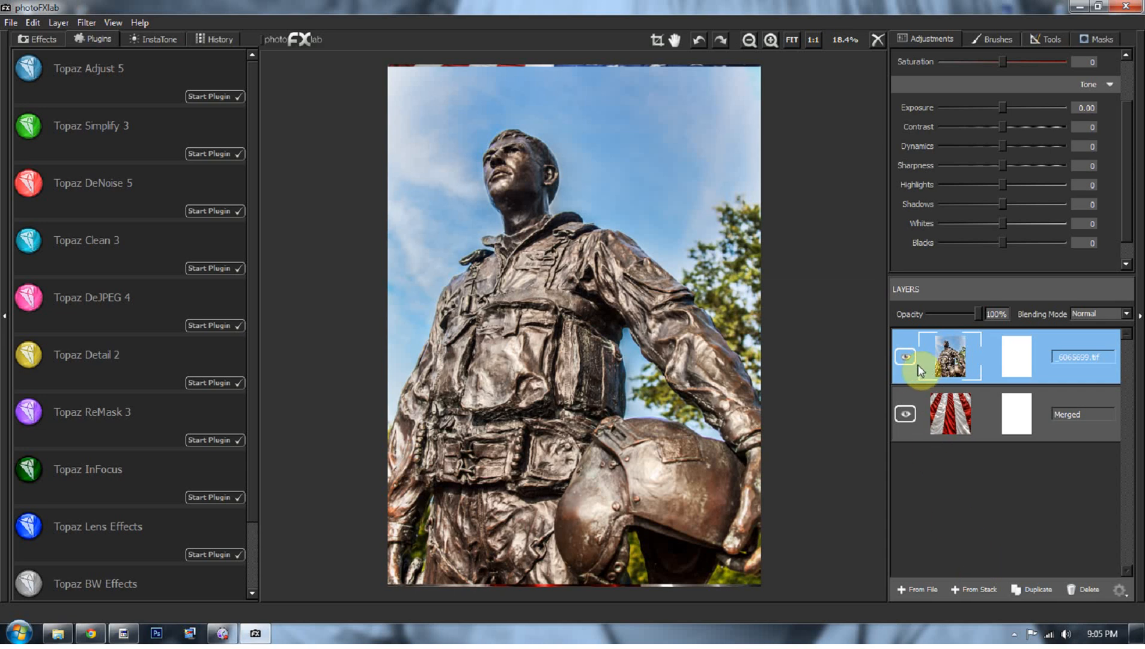
{"action": "left_click", "coordinate": [57, 633]}
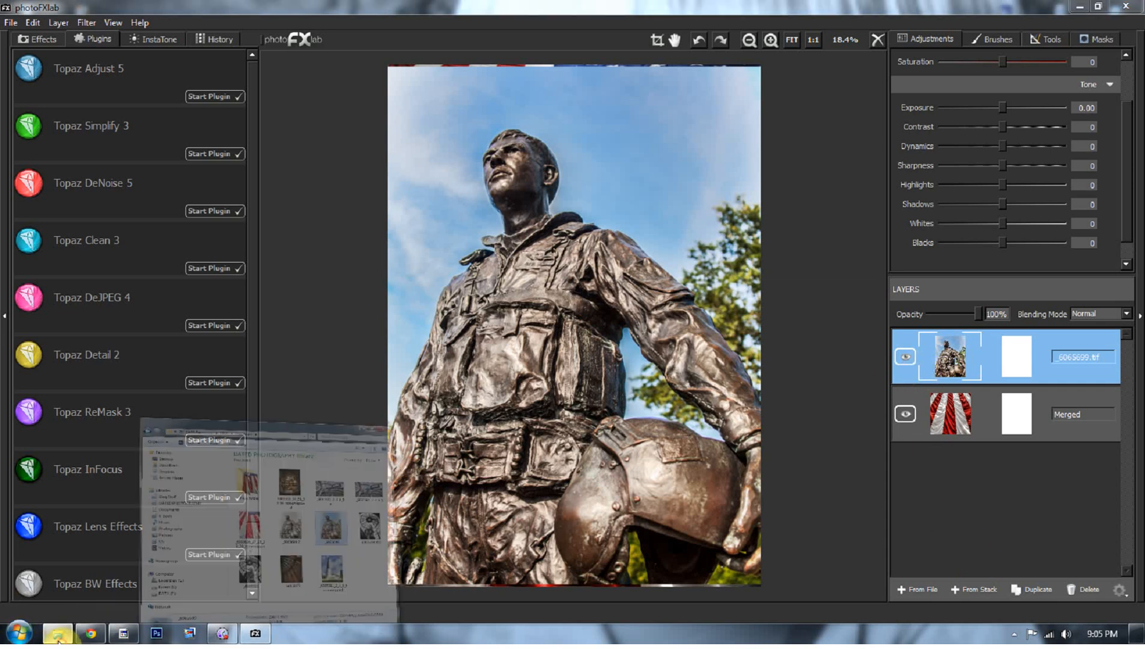
{"action": "left_click", "coordinate": [750, 150]}
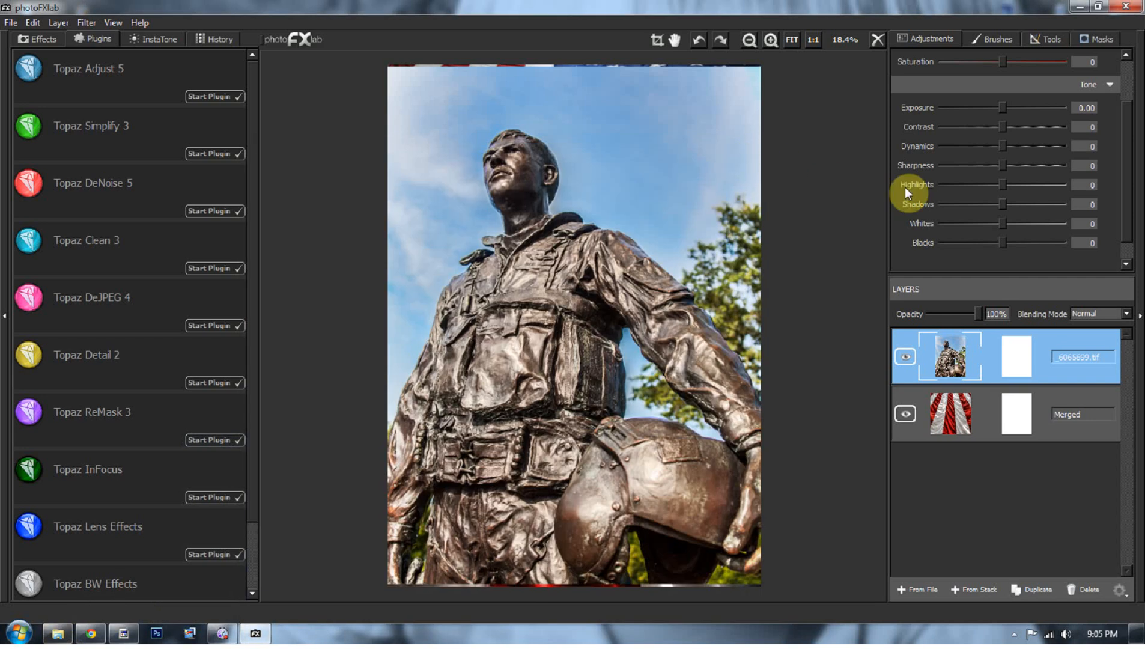
- Use the Move tool to shift the statue layer slightly down and to the right over the flag
{"action": "left_click", "coordinate": [1043, 37]}
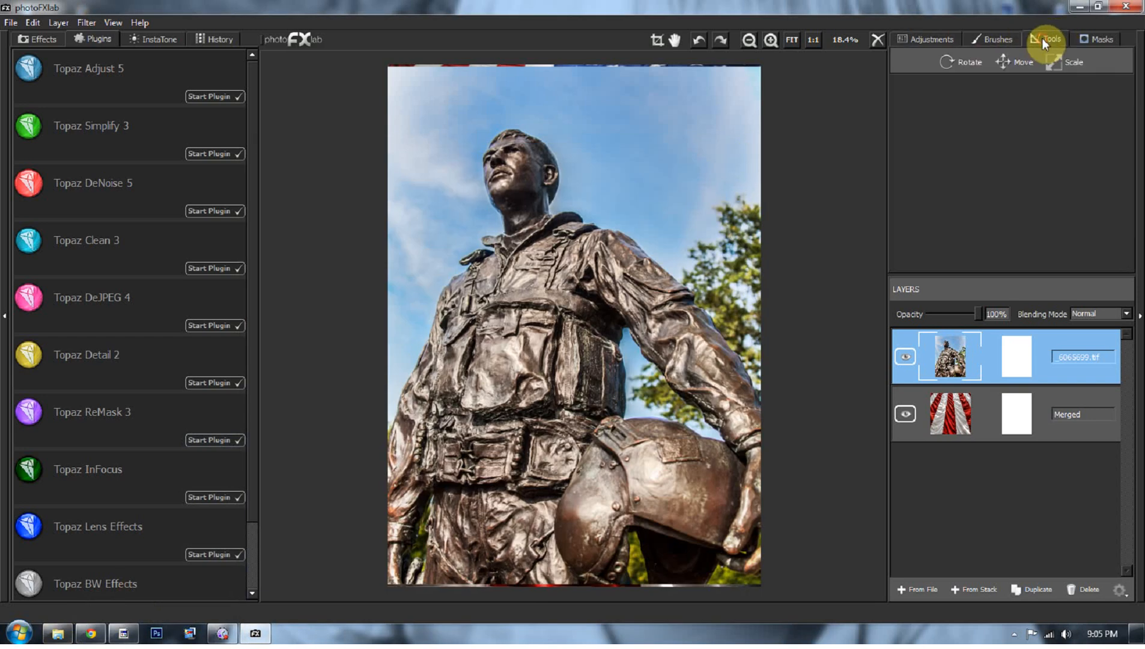
{"action": "left_click", "coordinate": [1024, 64]}
{"action": "left_click", "coordinate": [1013, 214]}
{"action": "left_click", "coordinate": [1013, 213]}
{"action": "left_click", "coordinate": [1014, 214]}
{"action": "left_click", "coordinate": [1014, 214]}
{"action": "left_click", "coordinate": [1014, 139]}
{"action": "left_click", "coordinate": [1015, 140]}
{"action": "left_click", "coordinate": [636, 290]}
{"action": "mouse_move", "coordinate": [636, 291]}
{"action": "left_mouse_down"}
{"action": "mouse_move", "coordinate": [640, 274]}
{"action": "mouse_move", "coordinate": [642, 313]}
{"action": "mouse_move", "coordinate": [639, 302]}
{"action": "left_mouse_up"}
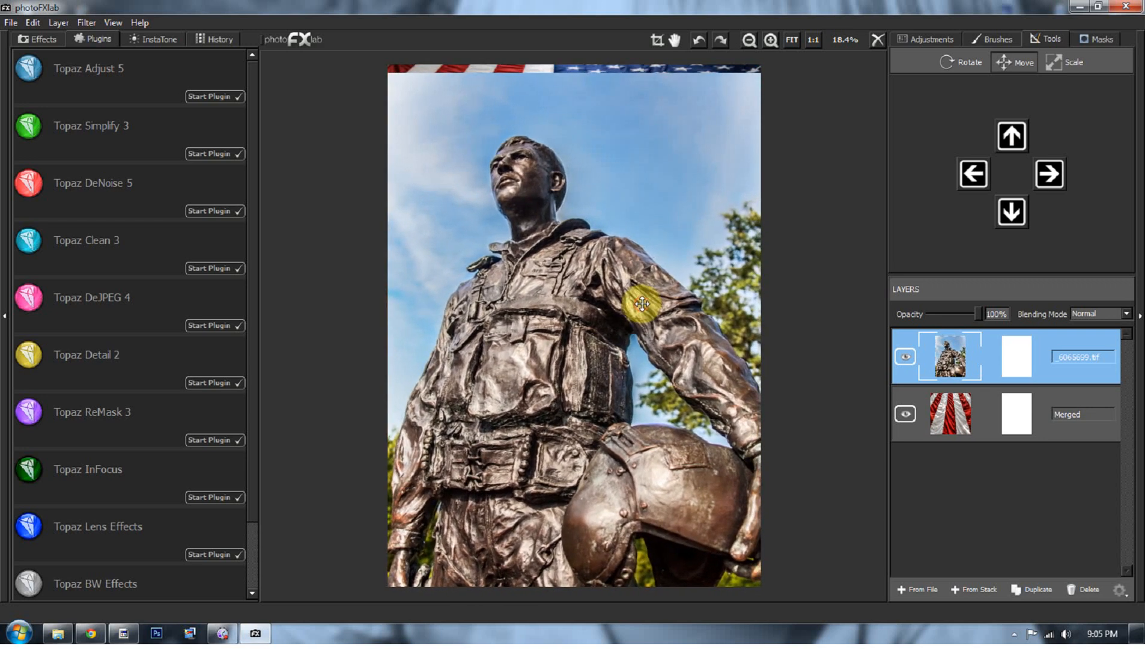
{"action": "left_click", "coordinate": [973, 178]}
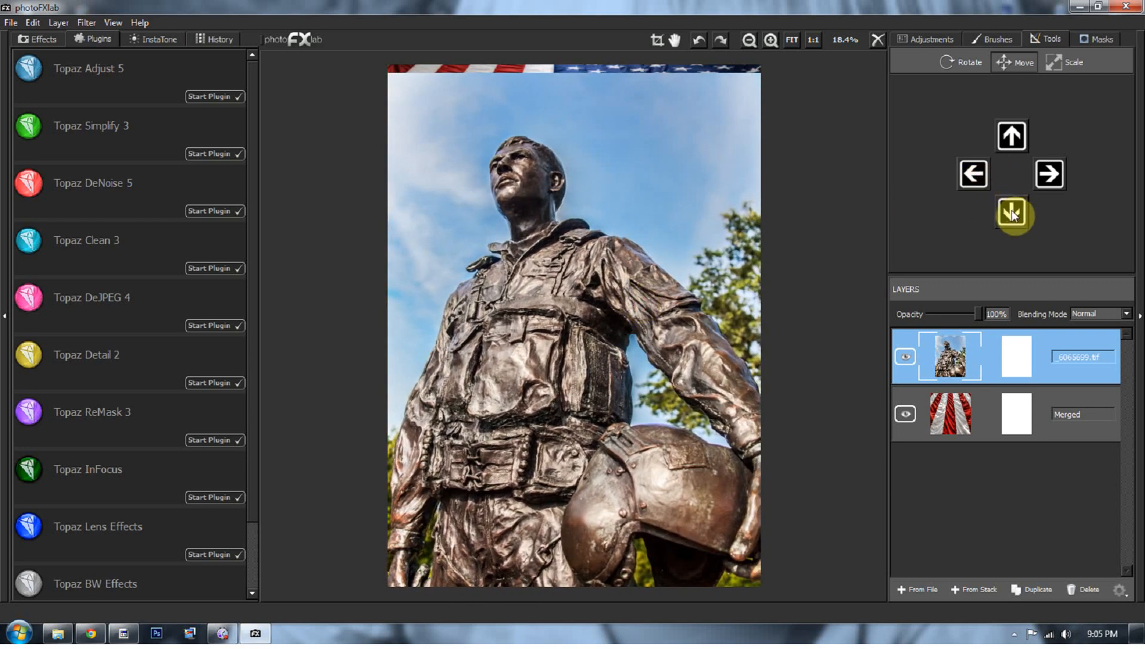
- Set the statue layer's saturation to 3 and look over its mask and brush settings
{"action": "left_click", "coordinate": [950, 336]}
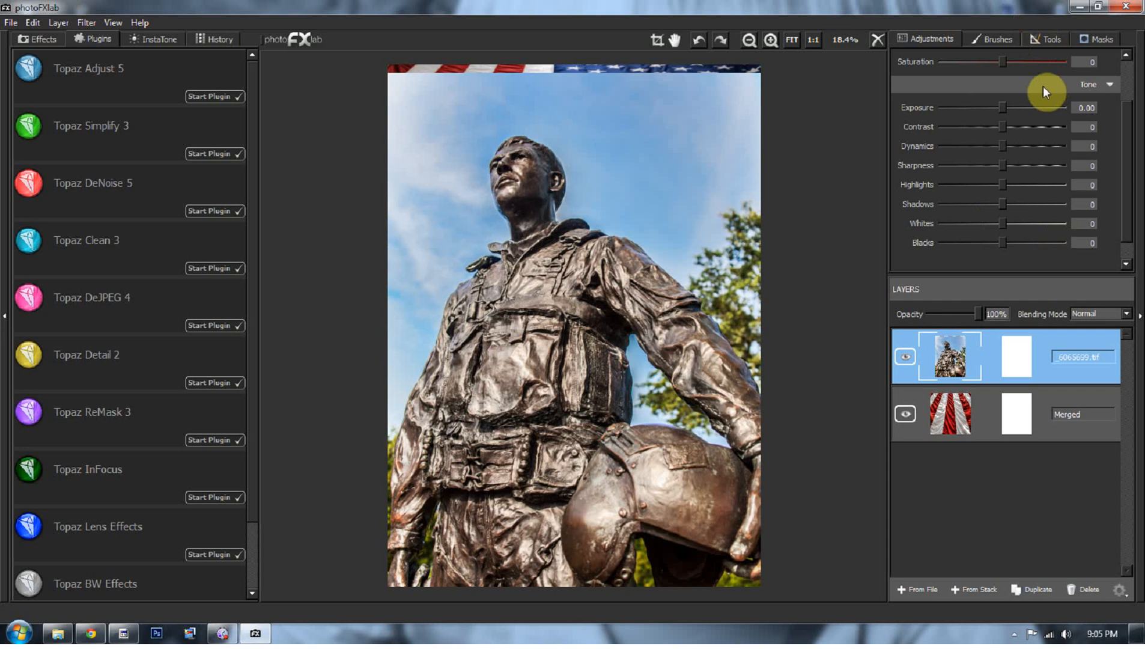
{"action": "mouse_move", "coordinate": [1001, 62]}
{"action": "left_mouse_down"}
{"action": "mouse_move", "coordinate": [912, 60]}
{"action": "mouse_move", "coordinate": [994, 64]}
{"action": "left_mouse_up"}
{"action": "left_click", "coordinate": [1020, 363]}
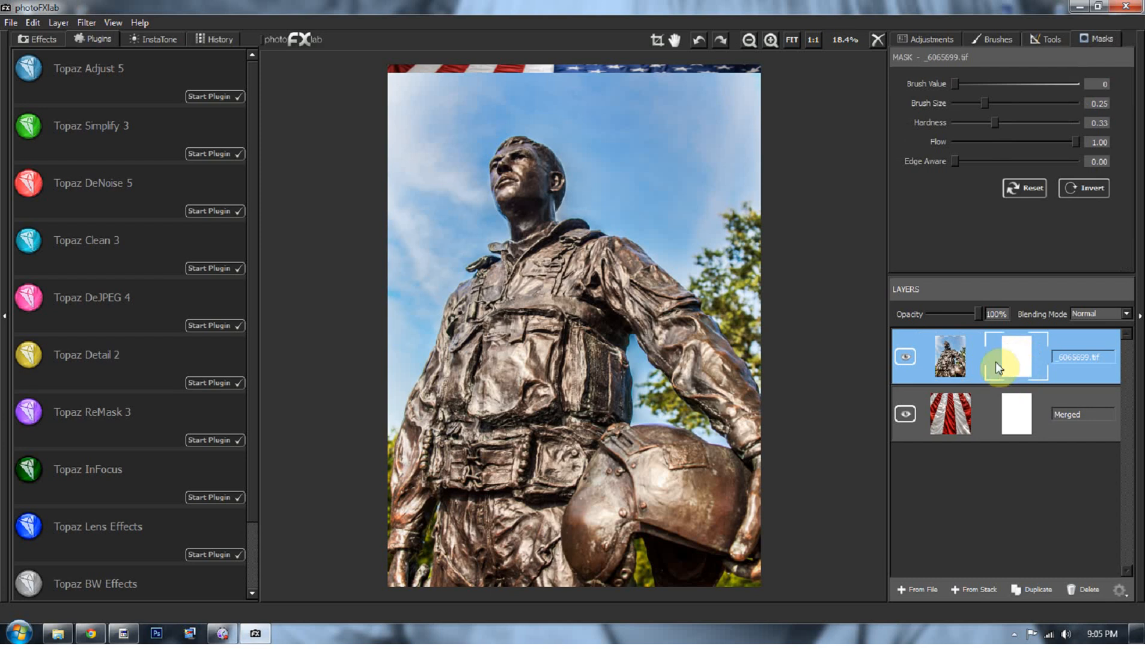
{"action": "left_click", "coordinate": [996, 38]}
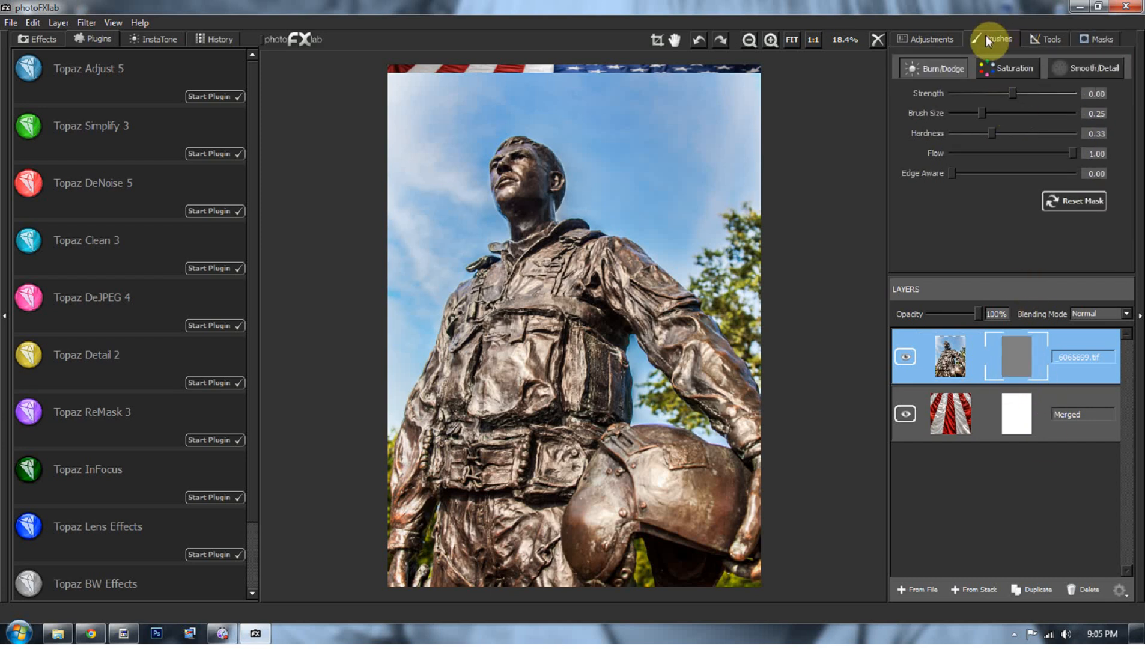
{"action": "left_click", "coordinate": [941, 39]}
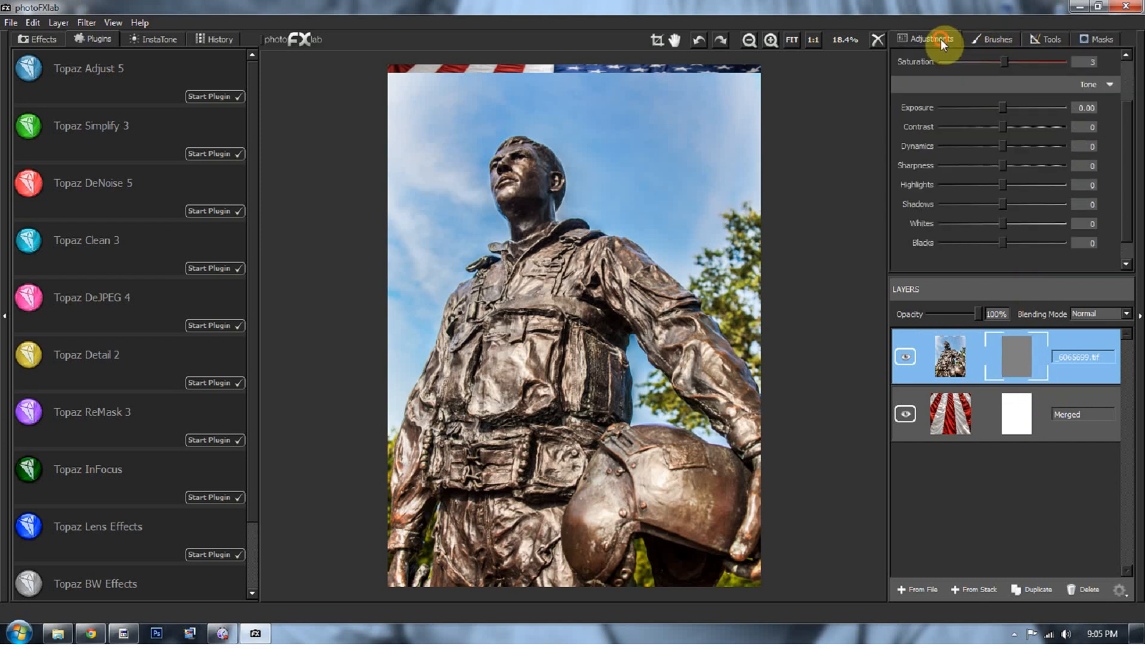
- Reveal the flag's stars through the upper-right sky on the statue layer's mask, alternating a brush value of 0 with a high value that restores the sky
{"action": "left_click", "coordinate": [1023, 359]}
{"action": "mouse_move", "coordinate": [690, 102]}
{"action": "left_mouse_down"}
{"action": "mouse_move", "coordinate": [745, 107]}
{"action": "mouse_move", "coordinate": [738, 122]}
{"action": "mouse_move", "coordinate": [719, 84]}
{"action": "mouse_move", "coordinate": [793, 103]}
{"action": "left_mouse_up"}
{"action": "left_click_drag", "start_coordinate": [952, 83], "coordinate": [1130, 72]}
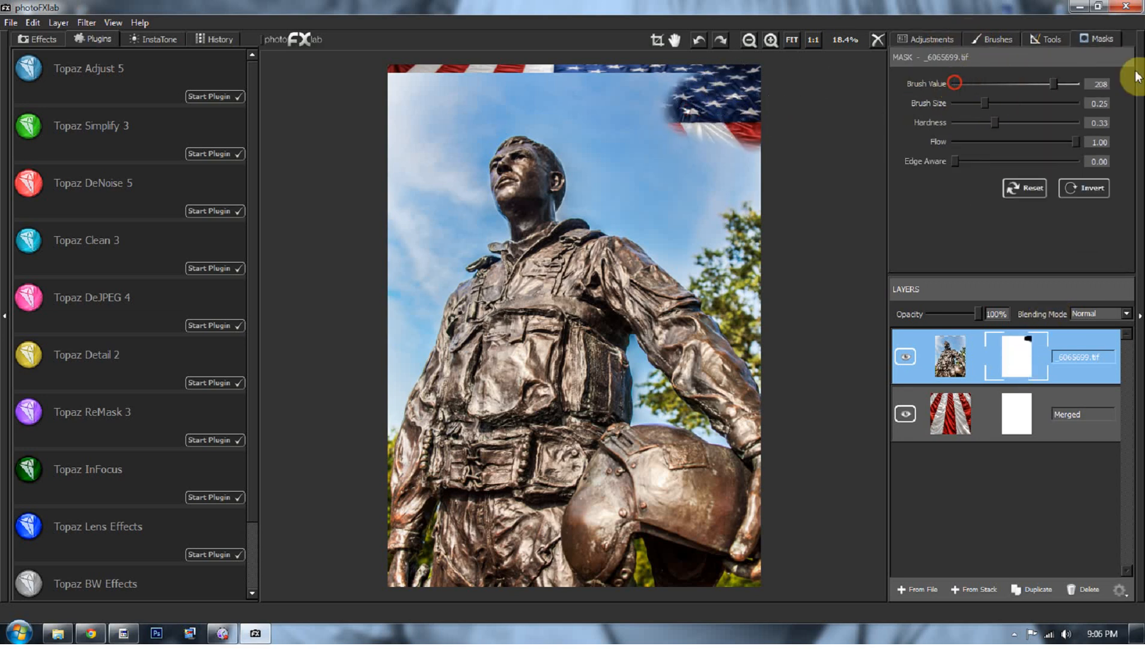
{"action": "mouse_move", "coordinate": [751, 125]}
{"action": "left_mouse_down"}
{"action": "mouse_move", "coordinate": [706, 94]}
{"action": "mouse_move", "coordinate": [749, 135]}
{"action": "mouse_move", "coordinate": [691, 112]}
{"action": "mouse_move", "coordinate": [749, 87]}
{"action": "mouse_move", "coordinate": [649, 147]}
{"action": "left_mouse_up"}
{"action": "left_click_drag", "start_coordinate": [1076, 85], "coordinate": [921, 93]}
{"action": "mouse_move", "coordinate": [711, 108]}
{"action": "left_mouse_down"}
{"action": "mouse_move", "coordinate": [729, 77]}
{"action": "mouse_move", "coordinate": [786, 87]}
{"action": "left_mouse_up"}
{"action": "mouse_move", "coordinate": [1046, 82]}
{"action": "left_mouse_down"}
{"action": "mouse_move", "coordinate": [1127, 84]}
{"action": "mouse_move", "coordinate": [1077, 82]}
{"action": "left_mouse_up"}
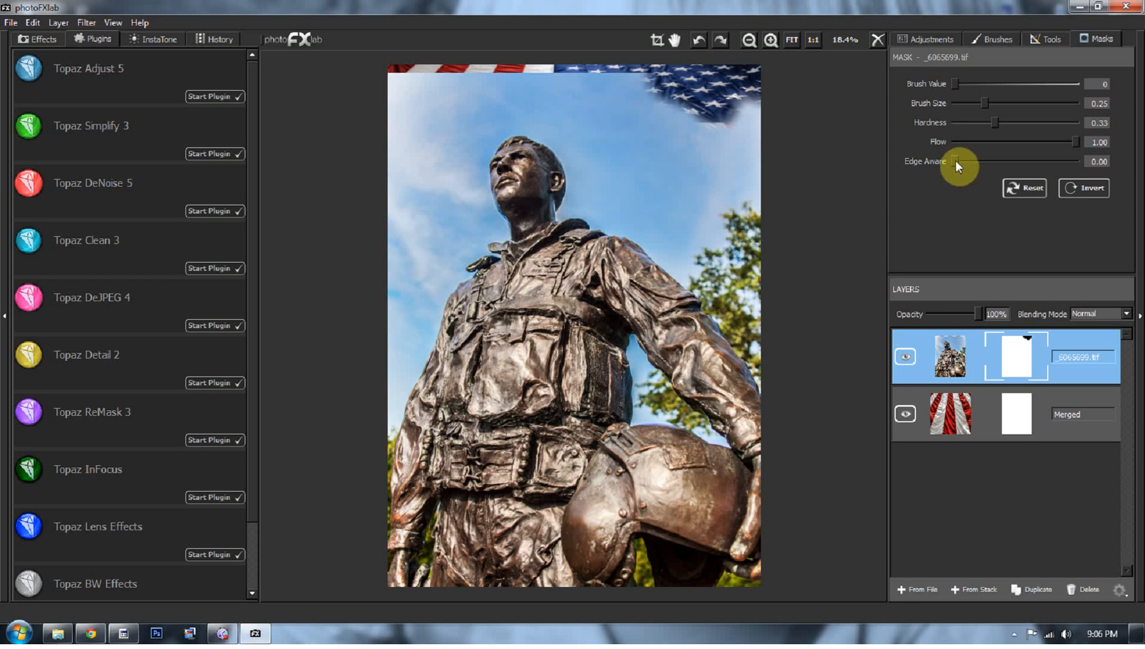
- Mask out the sky around the statue with Edge Aware at 1.00, and the tree beside its shoulder with Edge Aware lowered to 0
{"action": "left_click_drag", "start_coordinate": [955, 161], "coordinate": [1076, 157]}
{"action": "mouse_move", "coordinate": [621, 120]}
{"action": "left_mouse_down"}
{"action": "mouse_move", "coordinate": [559, 143]}
{"action": "mouse_move", "coordinate": [589, 142]}
{"action": "mouse_move", "coordinate": [590, 170]}
{"action": "mouse_move", "coordinate": [550, 130]}
{"action": "mouse_move", "coordinate": [557, 99]}
{"action": "mouse_move", "coordinate": [650, 79]}
{"action": "mouse_move", "coordinate": [495, 97]}
{"action": "mouse_move", "coordinate": [550, 106]}
{"action": "mouse_move", "coordinate": [529, 116]}
{"action": "mouse_move", "coordinate": [533, 133]}
{"action": "mouse_move", "coordinate": [601, 109]}
{"action": "mouse_move", "coordinate": [788, 123]}
{"action": "mouse_move", "coordinate": [725, 114]}
{"action": "mouse_move", "coordinate": [758, 167]}
{"action": "mouse_move", "coordinate": [765, 232]}
{"action": "mouse_move", "coordinate": [730, 199]}
{"action": "mouse_move", "coordinate": [743, 243]}
{"action": "mouse_move", "coordinate": [716, 157]}
{"action": "mouse_move", "coordinate": [677, 136]}
{"action": "mouse_move", "coordinate": [700, 232]}
{"action": "mouse_move", "coordinate": [699, 143]}
{"action": "mouse_move", "coordinate": [749, 212]}
{"action": "mouse_move", "coordinate": [780, 126]}
{"action": "mouse_move", "coordinate": [625, 162]}
{"action": "mouse_move", "coordinate": [614, 119]}
{"action": "mouse_move", "coordinate": [532, 71]}
{"action": "mouse_move", "coordinate": [403, 73]}
{"action": "mouse_move", "coordinate": [432, 94]}
{"action": "mouse_move", "coordinate": [405, 171]}
{"action": "mouse_move", "coordinate": [412, 94]}
{"action": "mouse_move", "coordinate": [401, 331]}
{"action": "mouse_move", "coordinate": [455, 91]}
{"action": "mouse_move", "coordinate": [448, 132]}
{"action": "mouse_move", "coordinate": [479, 115]}
{"action": "mouse_move", "coordinate": [509, 133]}
{"action": "mouse_move", "coordinate": [467, 160]}
{"action": "mouse_move", "coordinate": [476, 173]}
{"action": "mouse_move", "coordinate": [485, 162]}
{"action": "mouse_move", "coordinate": [482, 208]}
{"action": "mouse_move", "coordinate": [498, 234]}
{"action": "mouse_move", "coordinate": [526, 231]}
{"action": "mouse_move", "coordinate": [438, 273]}
{"action": "mouse_move", "coordinate": [452, 197]}
{"action": "mouse_move", "coordinate": [416, 253]}
{"action": "mouse_move", "coordinate": [432, 293]}
{"action": "mouse_move", "coordinate": [389, 440]}
{"action": "mouse_move", "coordinate": [368, 417]}
{"action": "mouse_move", "coordinate": [403, 317]}
{"action": "mouse_move", "coordinate": [379, 396]}
{"action": "left_mouse_up"}
{"action": "mouse_move", "coordinate": [587, 179]}
{"action": "left_mouse_down"}
{"action": "mouse_move", "coordinate": [568, 183]}
{"action": "mouse_move", "coordinate": [581, 184]}
{"action": "mouse_move", "coordinate": [565, 216]}
{"action": "mouse_move", "coordinate": [601, 224]}
{"action": "mouse_move", "coordinate": [665, 84]}
{"action": "mouse_move", "coordinate": [650, 237]}
{"action": "mouse_move", "coordinate": [619, 229]}
{"action": "mouse_move", "coordinate": [665, 237]}
{"action": "mouse_move", "coordinate": [682, 265]}
{"action": "mouse_move", "coordinate": [636, 235]}
{"action": "mouse_move", "coordinate": [766, 302]}
{"action": "mouse_move", "coordinate": [721, 178]}
{"action": "left_mouse_up"}
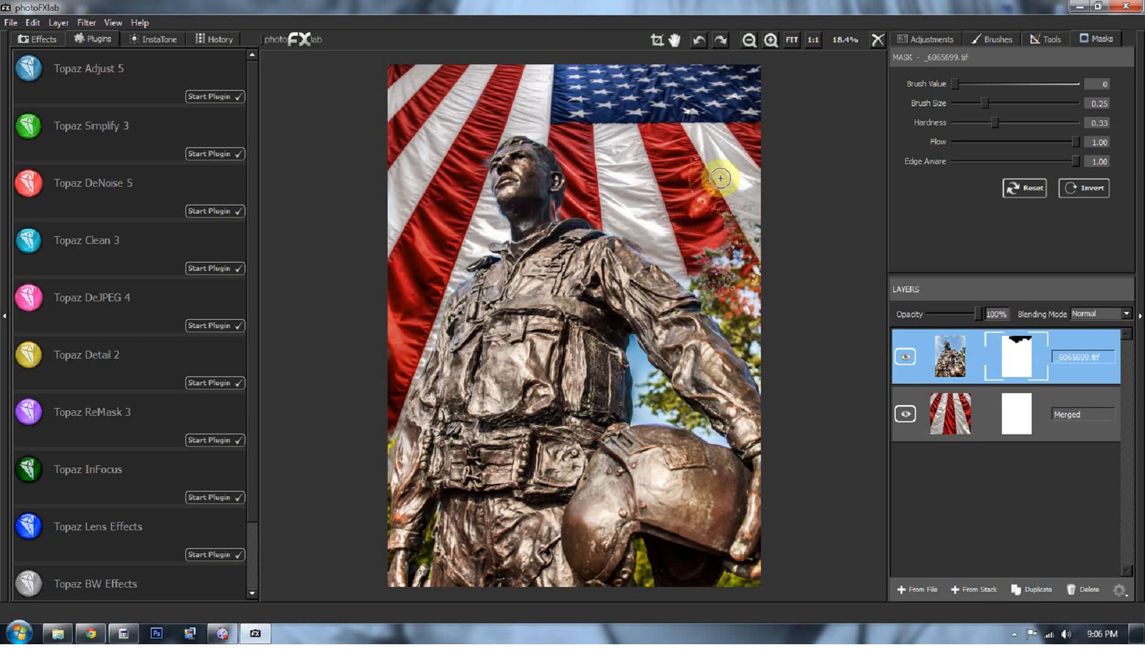
{"action": "mouse_move", "coordinate": [644, 409]}
{"action": "left_mouse_down"}
{"action": "mouse_move", "coordinate": [631, 340]}
{"action": "mouse_move", "coordinate": [671, 415]}
{"action": "mouse_move", "coordinate": [724, 441]}
{"action": "left_mouse_up"}
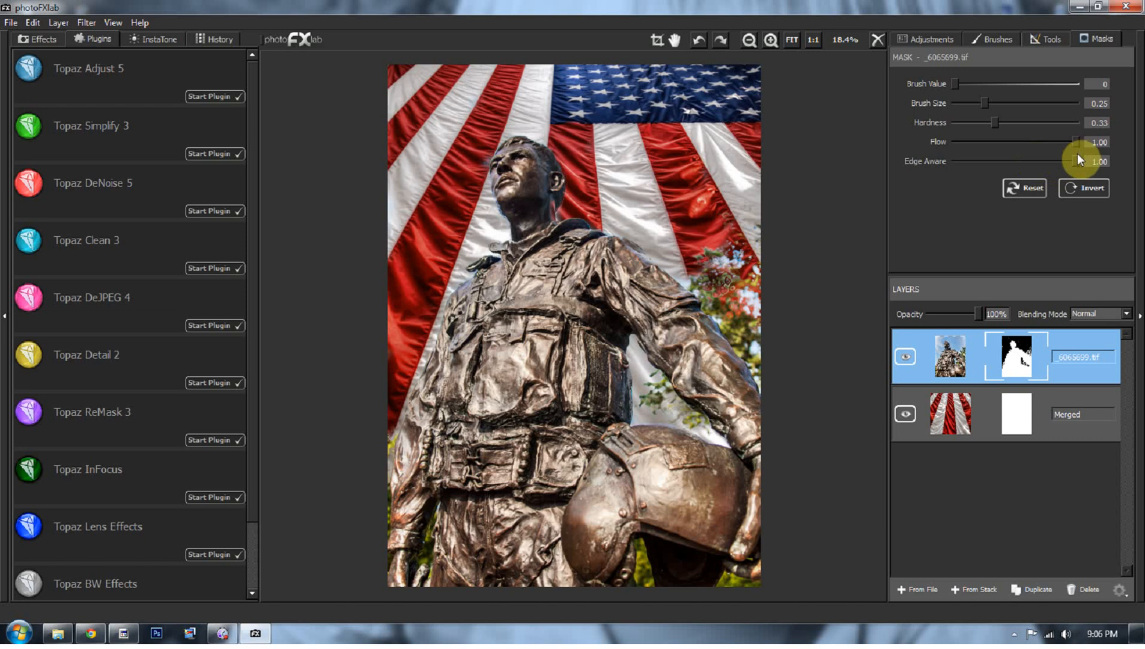
{"action": "left_click_drag", "start_coordinate": [1076, 161], "coordinate": [1051, 161]}
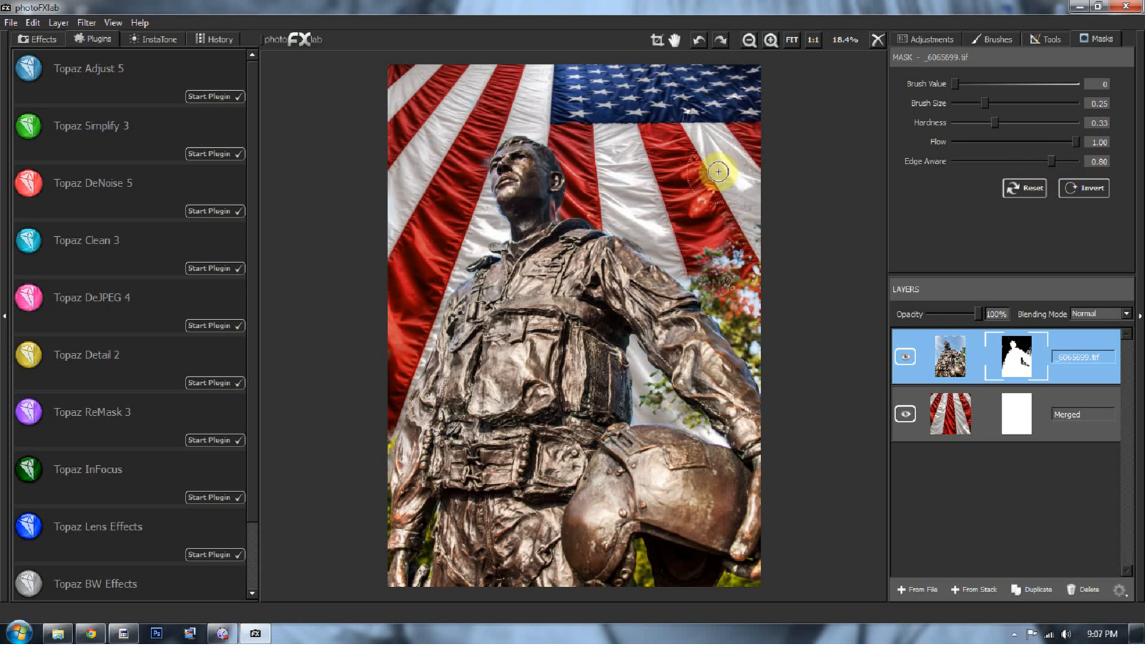
{"action": "mouse_move", "coordinate": [724, 180]}
{"action": "left_mouse_down"}
{"action": "mouse_move", "coordinate": [714, 207]}
{"action": "mouse_move", "coordinate": [749, 214]}
{"action": "mouse_move", "coordinate": [771, 247]}
{"action": "mouse_move", "coordinate": [766, 267]}
{"action": "mouse_move", "coordinate": [721, 247]}
{"action": "mouse_move", "coordinate": [762, 307]}
{"action": "mouse_move", "coordinate": [703, 246]}
{"action": "mouse_move", "coordinate": [781, 333]}
{"action": "mouse_move", "coordinate": [777, 343]}
{"action": "mouse_move", "coordinate": [700, 262]}
{"action": "mouse_move", "coordinate": [706, 284]}
{"action": "mouse_move", "coordinate": [775, 391]}
{"action": "mouse_move", "coordinate": [748, 329]}
{"action": "mouse_move", "coordinate": [666, 401]}
{"action": "mouse_move", "coordinate": [647, 401]}
{"action": "mouse_move", "coordinate": [707, 328]}
{"action": "left_mouse_up"}
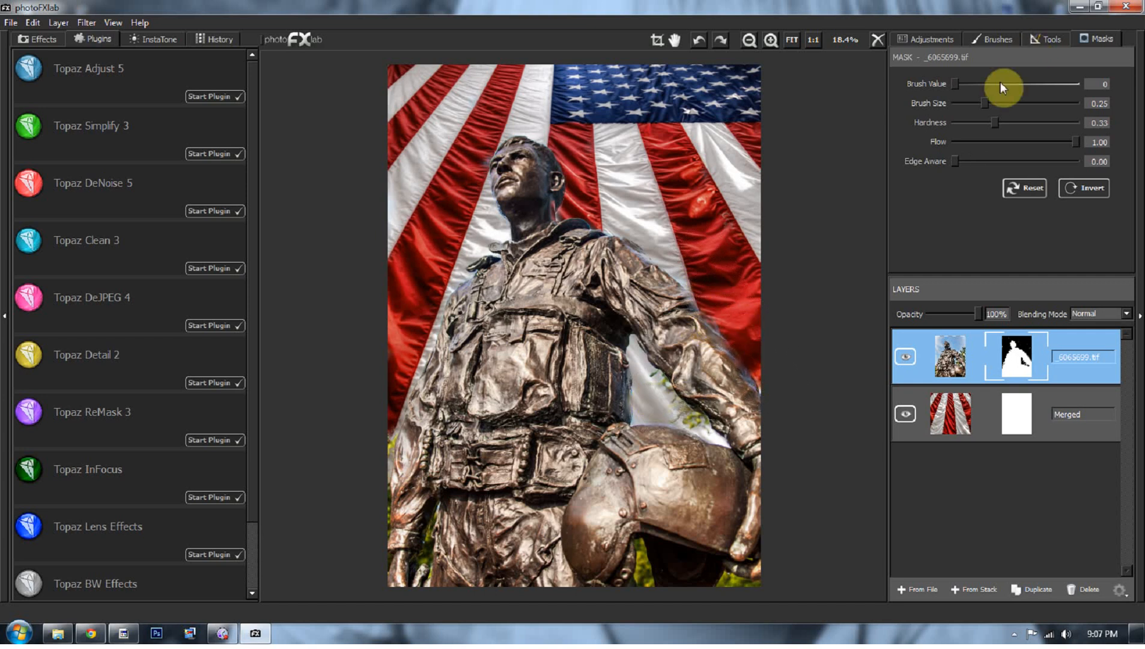
- Compare brush hardness by painting sky patches over the flag at size 0.30 and brush value 255, first with hard edges and once with hardness 0.00
{"action": "left_click_drag", "start_coordinate": [984, 102], "coordinate": [667, 306]}
{"action": "left_click_drag", "start_coordinate": [994, 122], "coordinate": [1007, 123]}
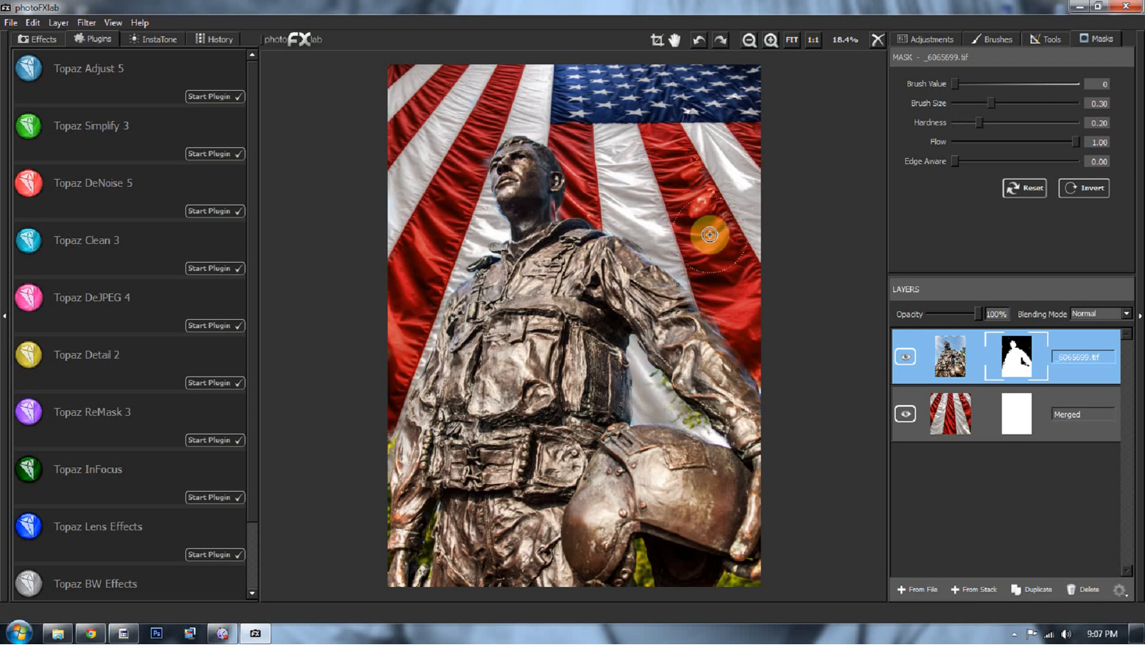
{"action": "left_click_drag", "start_coordinate": [991, 123], "coordinate": [1040, 123]}
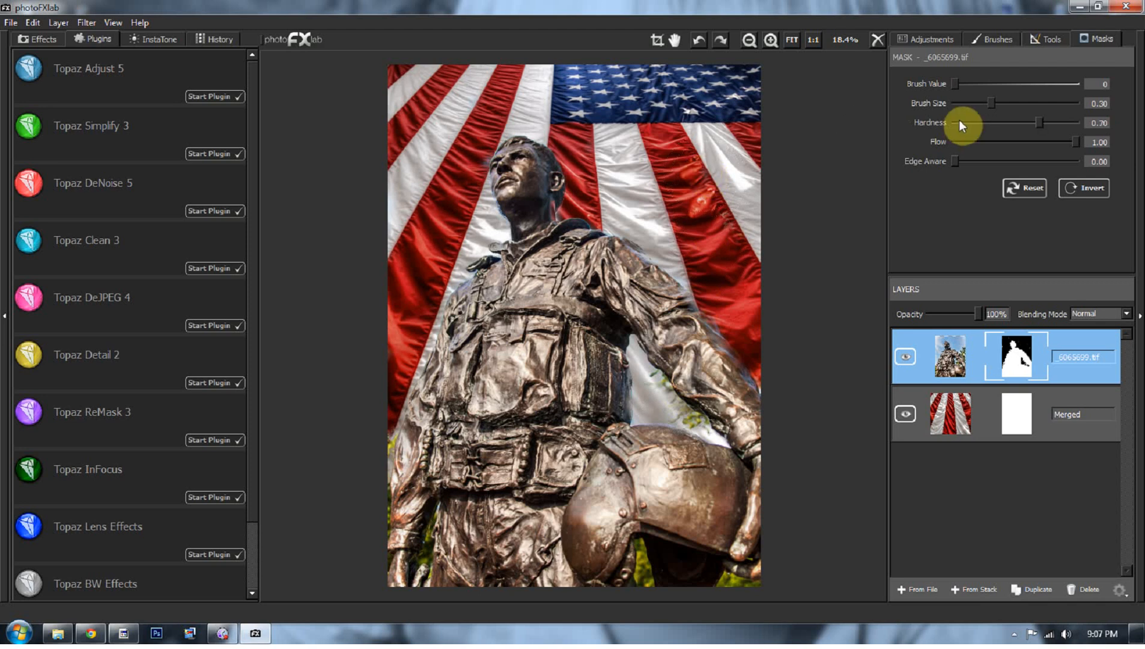
{"action": "left_click_drag", "start_coordinate": [949, 84], "coordinate": [1119, 83]}
{"action": "left_click", "coordinate": [698, 123]}
{"action": "left_click", "coordinate": [712, 204]}
{"action": "left_click", "coordinate": [678, 158]}
{"action": "left_click_drag", "start_coordinate": [1074, 123], "coordinate": [928, 124]}
{"action": "mouse_move", "coordinate": [637, 123]}
{"action": "left_mouse_down"}
{"action": "mouse_move", "coordinate": [573, 112]}
{"action": "mouse_move", "coordinate": [605, 108]}
{"action": "left_mouse_up"}
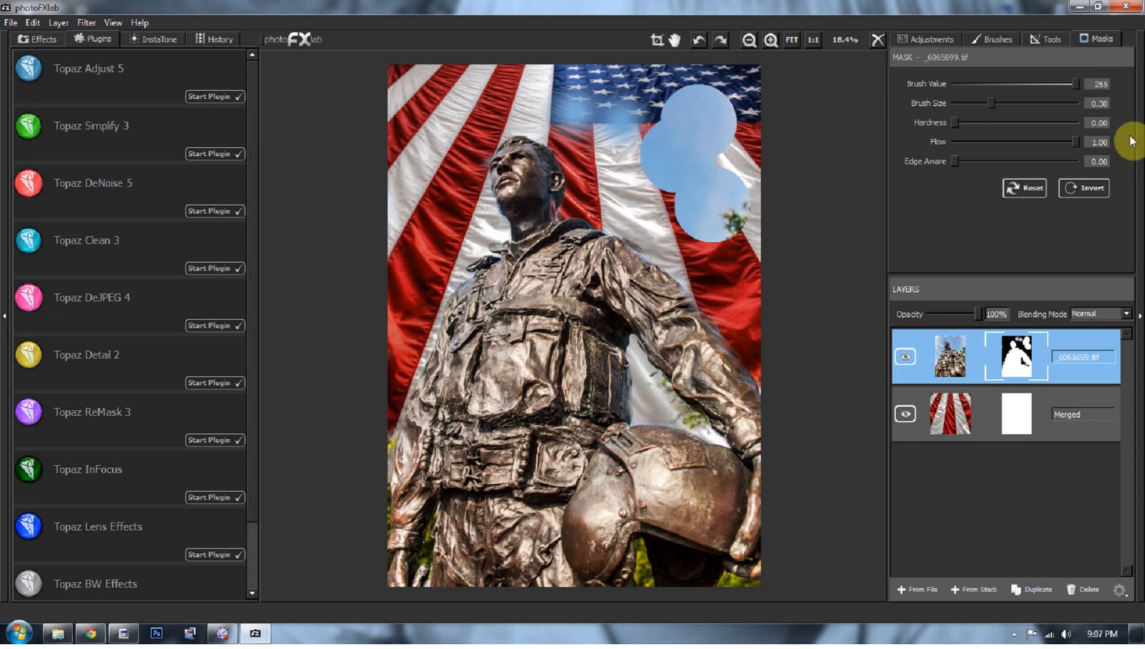
- Paint the test sky patches back out of the mask with brush value 0 and hardness 1.00
{"action": "left_click_drag", "start_coordinate": [951, 117], "coordinate": [1094, 122]}
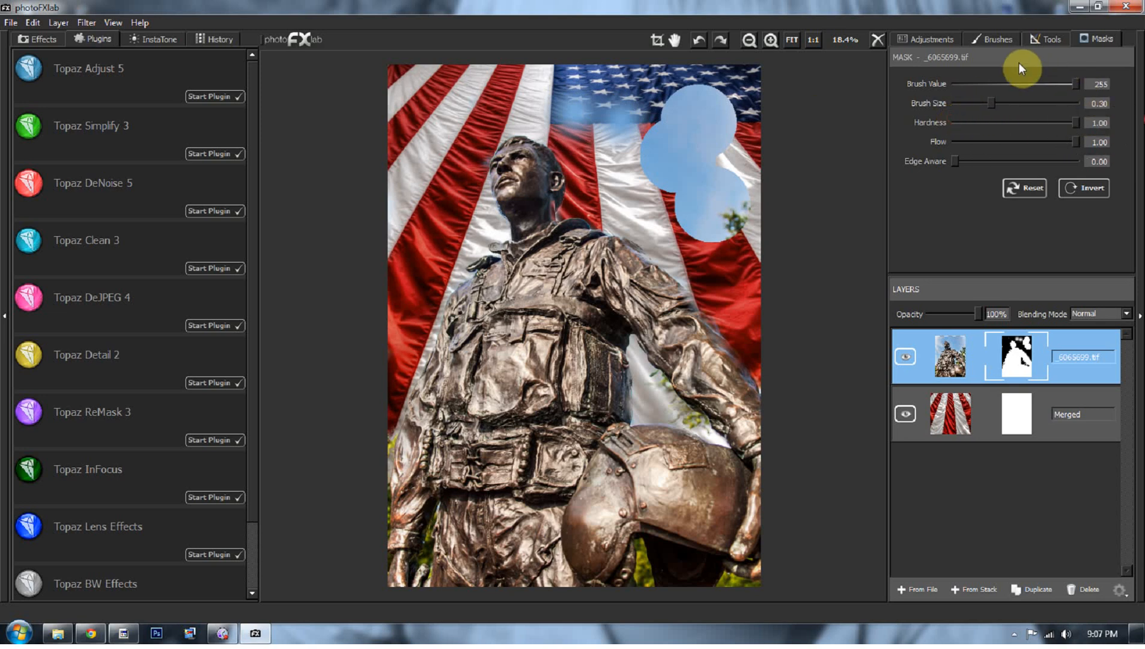
{"action": "left_click_drag", "start_coordinate": [1051, 84], "coordinate": [955, 84]}
{"action": "mouse_move", "coordinate": [708, 115]}
{"action": "left_mouse_down"}
{"action": "mouse_move", "coordinate": [684, 128]}
{"action": "mouse_move", "coordinate": [740, 138]}
{"action": "mouse_move", "coordinate": [727, 149]}
{"action": "mouse_move", "coordinate": [730, 220]}
{"action": "mouse_move", "coordinate": [616, 103]}
{"action": "mouse_move", "coordinate": [582, 95]}
{"action": "mouse_move", "coordinate": [565, 114]}
{"action": "mouse_move", "coordinate": [551, 100]}
{"action": "mouse_move", "coordinate": [615, 106]}
{"action": "mouse_move", "coordinate": [675, 171]}
{"action": "mouse_move", "coordinate": [737, 193]}
{"action": "mouse_move", "coordinate": [615, 126]}
{"action": "left_mouse_up"}
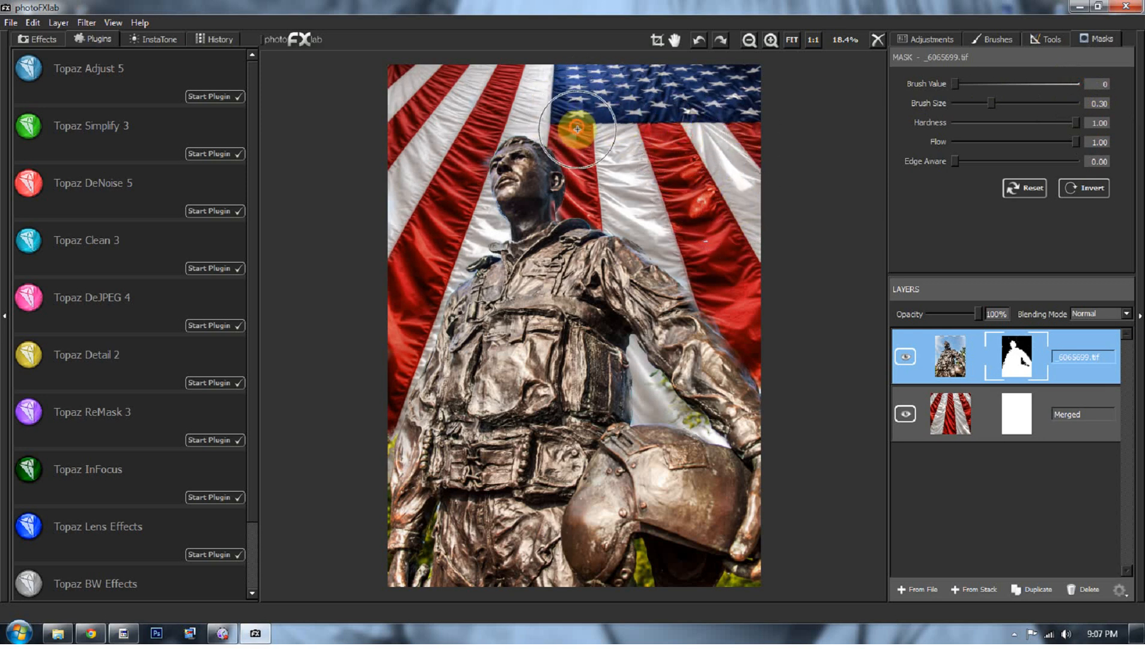
- Mask out leftover leaves above the helmet, inside the bent arm, with brush size 0.12 and hardness 0.00
{"action": "left_click", "coordinate": [984, 106]}
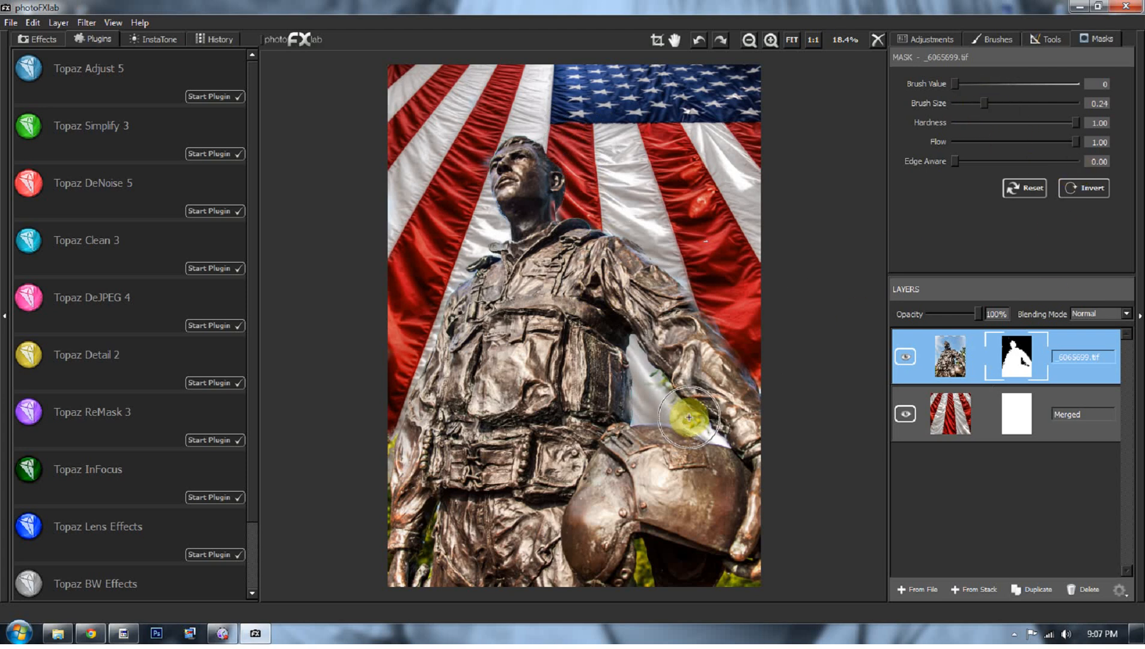
{"action": "left_click", "coordinate": [959, 103]}
{"action": "left_click_drag", "start_coordinate": [1069, 122], "coordinate": [919, 125]}
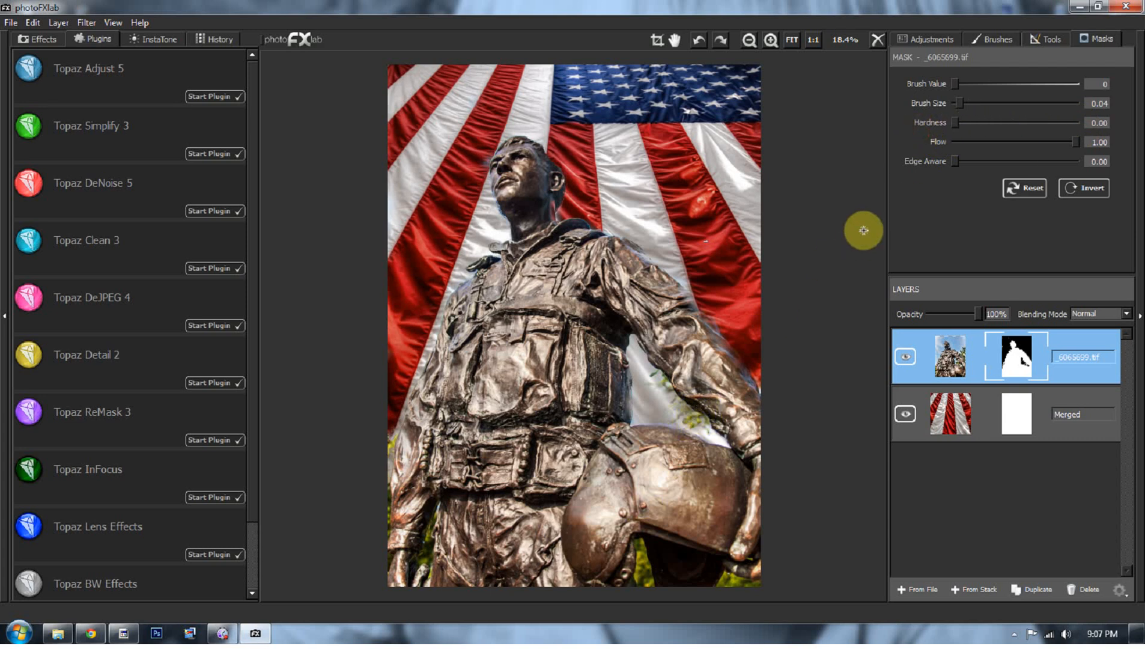
{"action": "left_click_drag", "start_coordinate": [956, 103], "coordinate": [969, 103]}
{"action": "mouse_move", "coordinate": [702, 406]}
{"action": "left_mouse_down"}
{"action": "mouse_move", "coordinate": [691, 413]}
{"action": "mouse_move", "coordinate": [702, 428]}
{"action": "left_mouse_up"}
{"action": "left_click", "coordinate": [677, 411]}
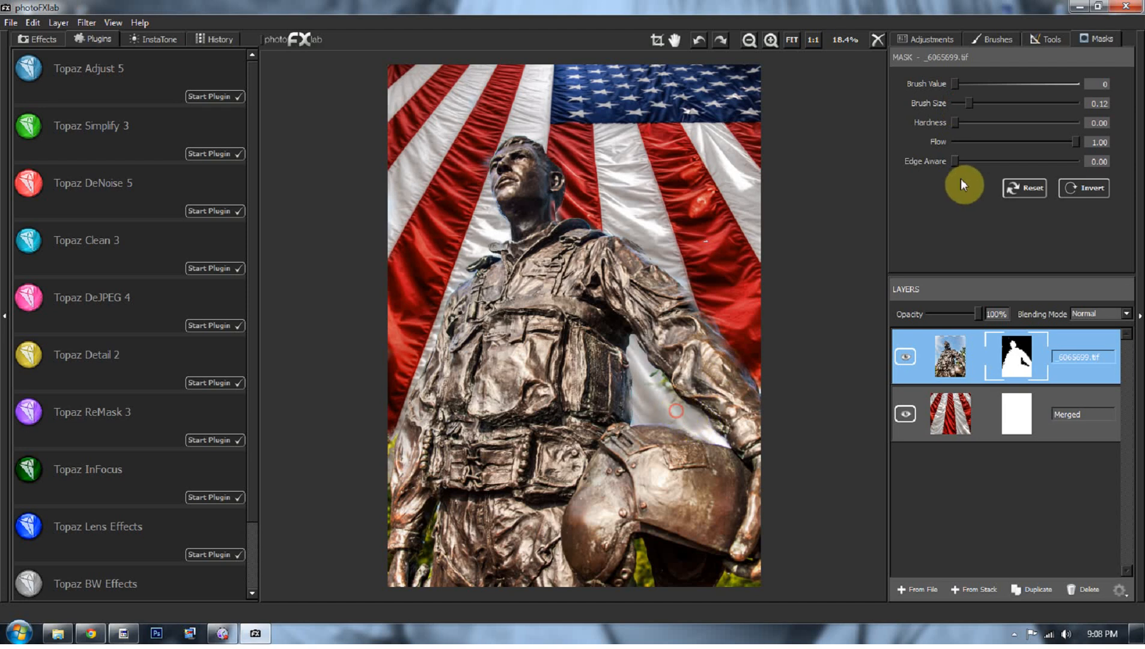
- Mask out the remaining leaves in the gap inside the bent arm with Edge Aware at 1.00
{"action": "left_click_drag", "start_coordinate": [957, 160], "coordinate": [1077, 161]}
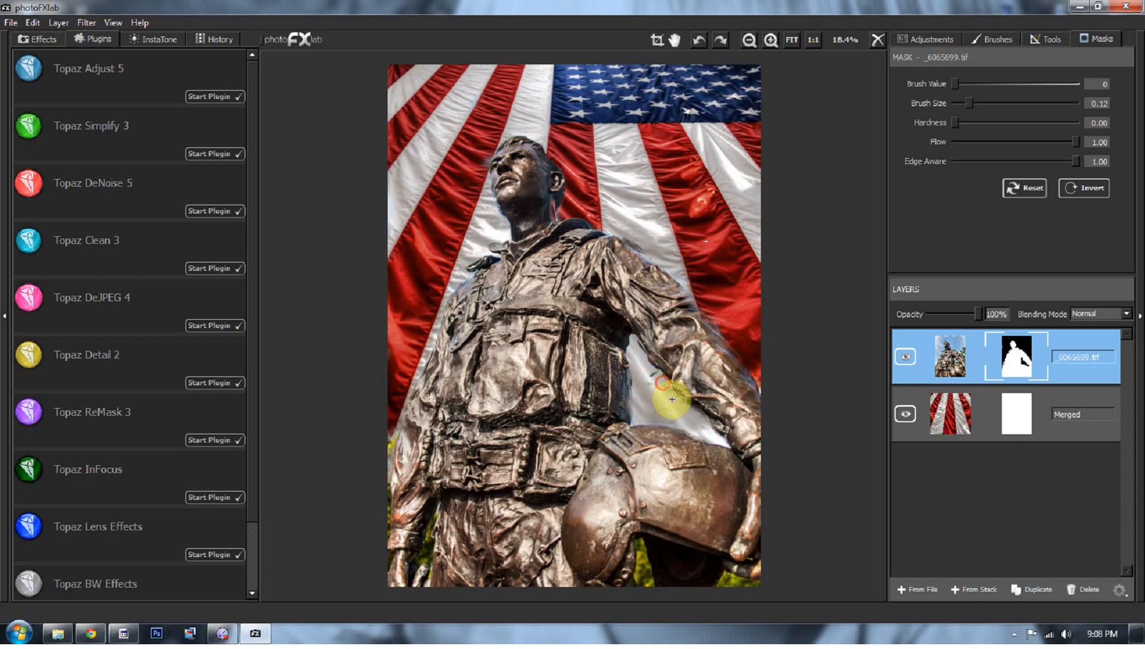
{"action": "left_click", "coordinate": [652, 377]}
{"action": "left_click", "coordinate": [655, 378]}
{"action": "left_click", "coordinate": [655, 374]}
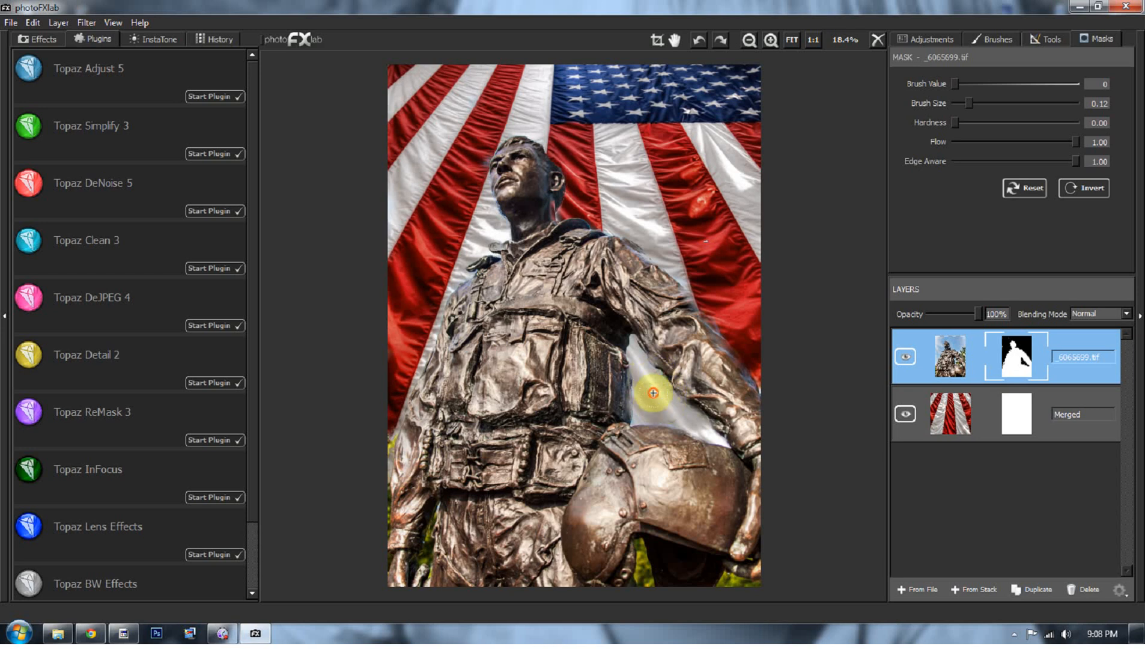
- Mask out the foliage beneath the helmet and beside the statue's hanging arm, and return the brush value to 255
{"action": "mouse_move", "coordinate": [648, 584]}
{"action": "left_mouse_down"}
{"action": "mouse_move", "coordinate": [641, 541]}
{"action": "mouse_move", "coordinate": [647, 595]}
{"action": "mouse_move", "coordinate": [655, 575]}
{"action": "left_mouse_up"}
{"action": "left_click_drag", "start_coordinate": [728, 580], "coordinate": [770, 584]}
{"action": "mouse_move", "coordinate": [442, 558]}
{"action": "left_mouse_down"}
{"action": "mouse_move", "coordinate": [428, 561]}
{"action": "mouse_move", "coordinate": [430, 485]}
{"action": "mouse_move", "coordinate": [423, 538]}
{"action": "left_mouse_up"}
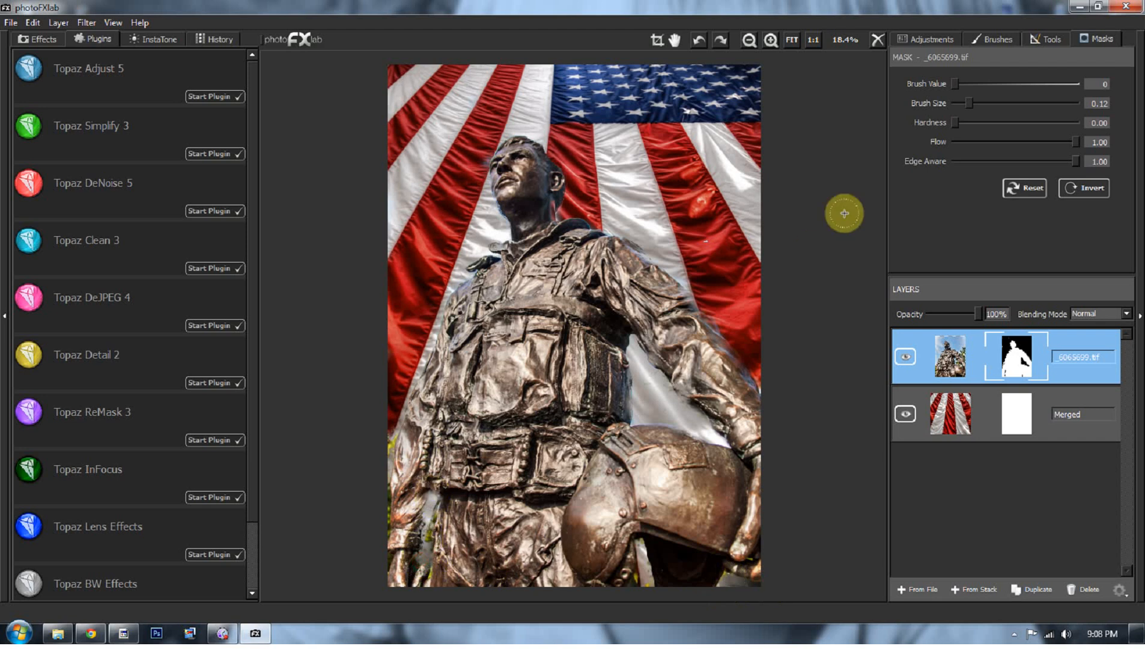
{"action": "left_click_drag", "start_coordinate": [957, 84], "coordinate": [1078, 84]}
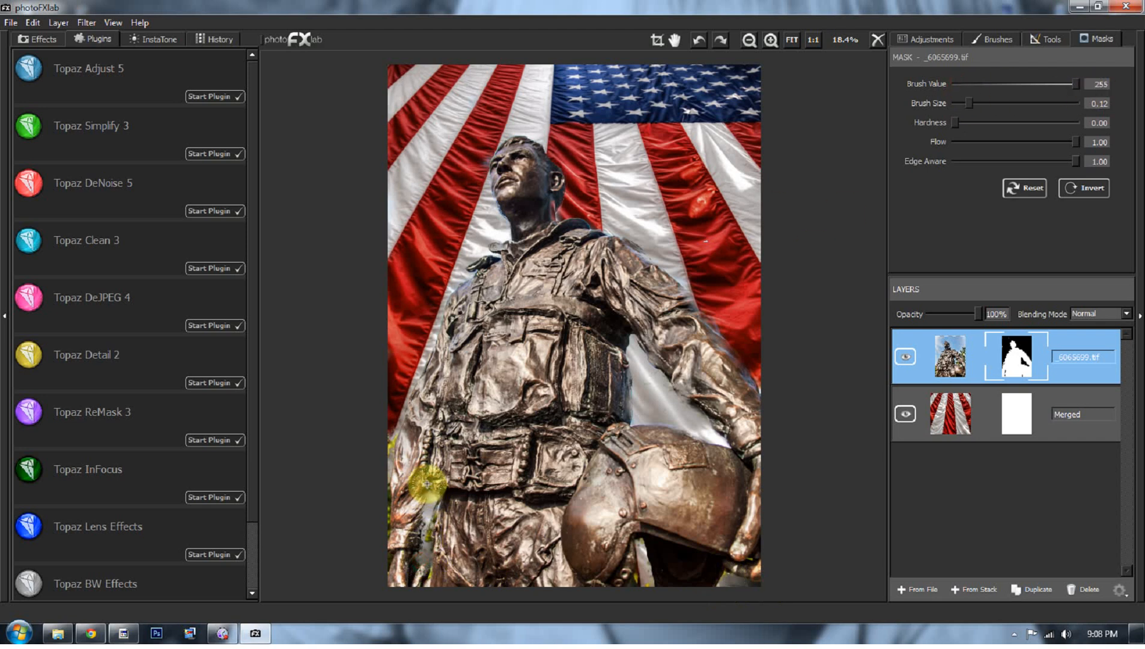
- Set the statue layer's blending mode to Luminosity with 74% opacity and duplicate the layer
{"action": "left_click", "coordinate": [1126, 313]}
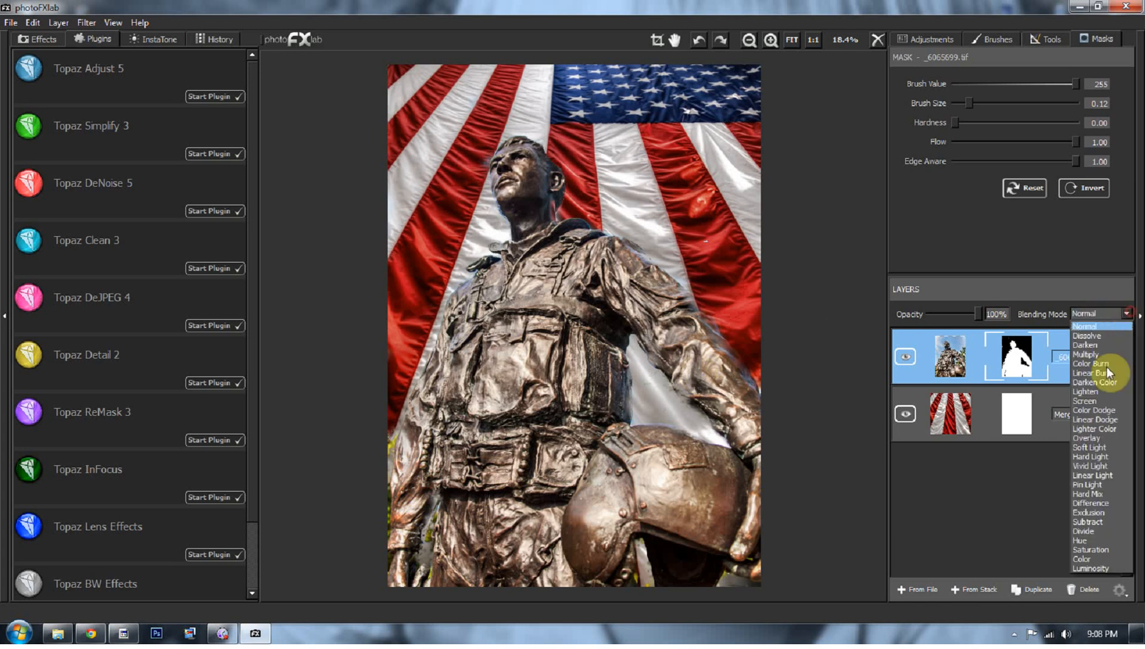
{"action": "left_click", "coordinate": [1086, 568]}
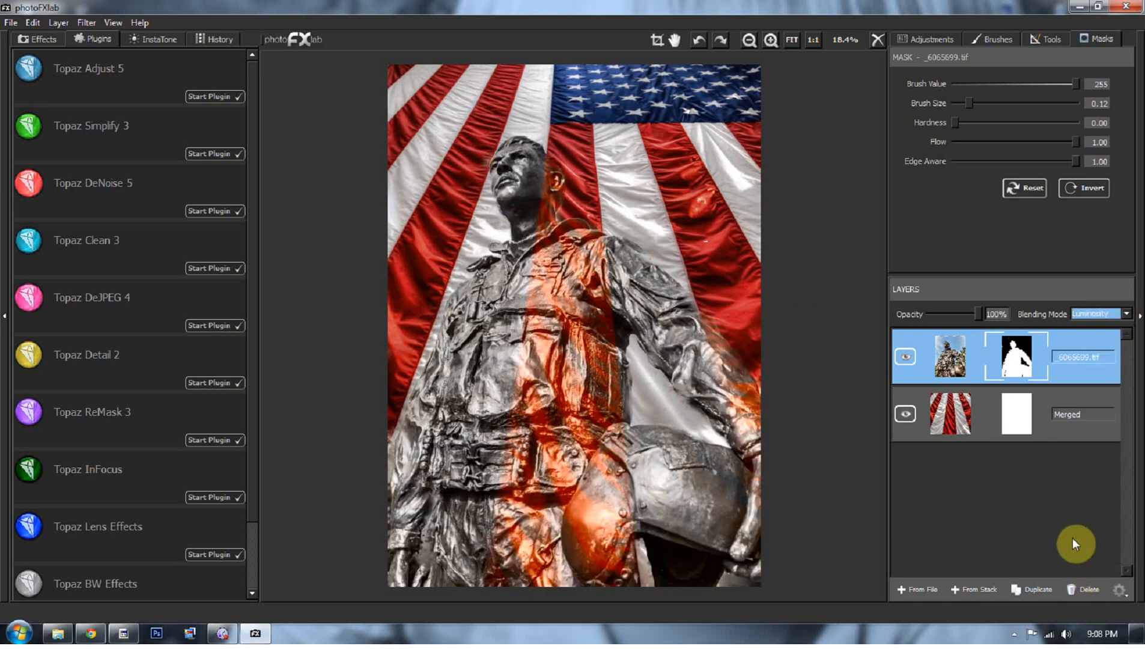
{"action": "left_click_drag", "start_coordinate": [979, 316], "coordinate": [966, 316]}
{"action": "left_click", "coordinate": [941, 367]}
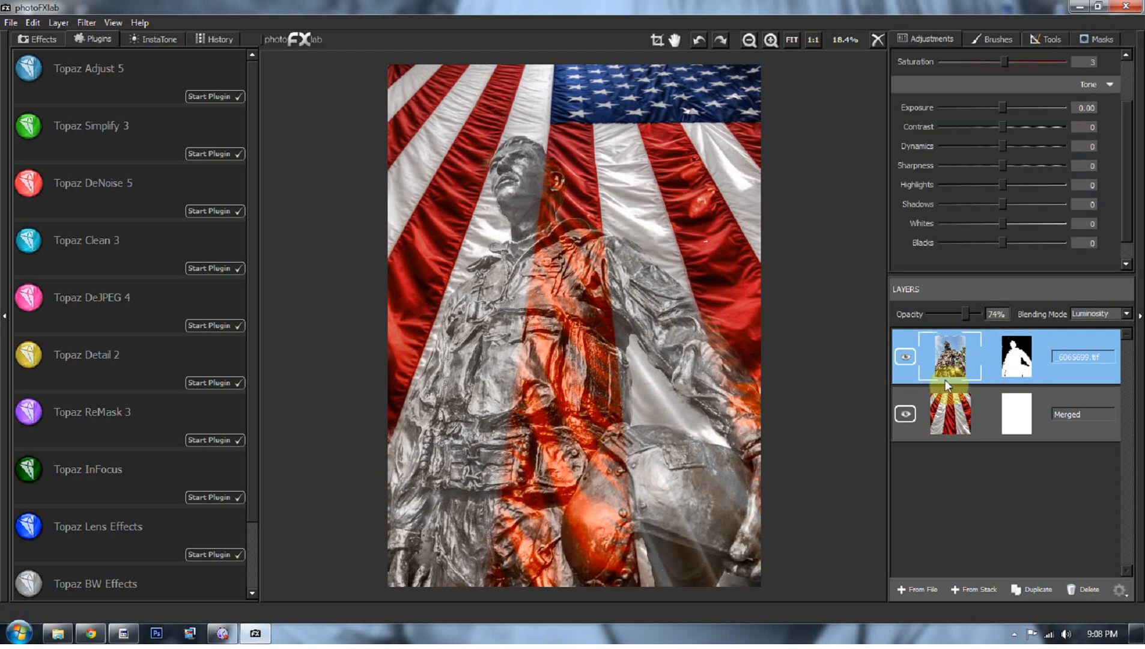
{"action": "key", "text": "ctrl+j"}
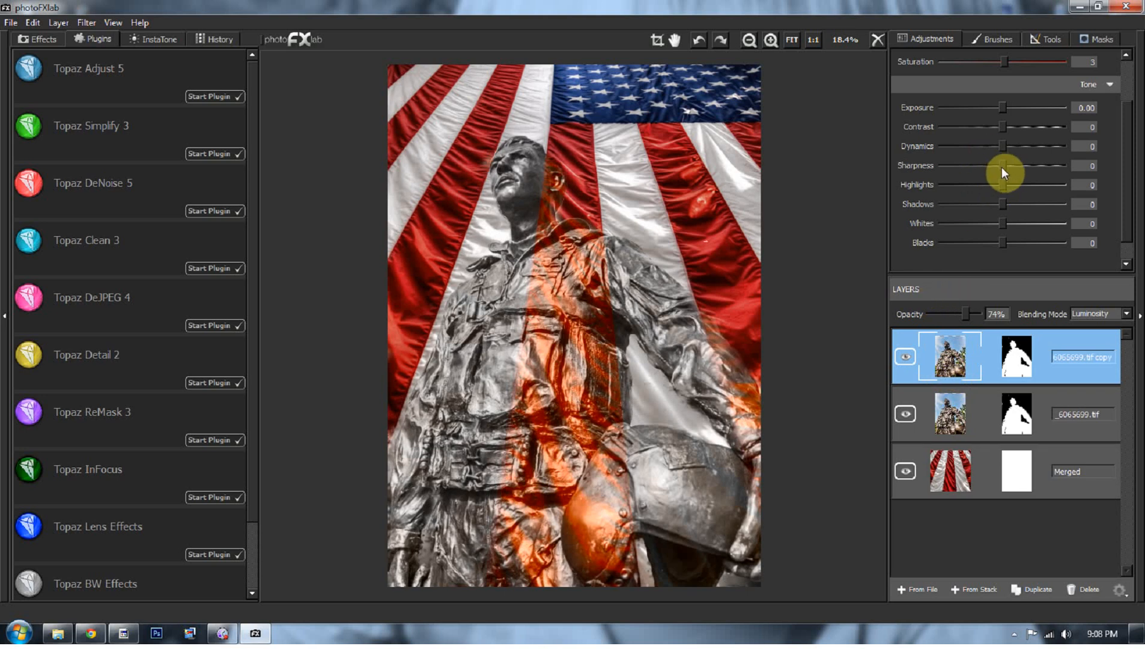
- On the copy, set Exposure 0.03, Contrast -3, Dynamics 100, Sharpness -5, Highlights 8, Shadows 82, Whites -15 and Blacks 8, and compare with the layer hidden
{"action": "left_click_drag", "start_coordinate": [1010, 148], "coordinate": [1071, 145]}
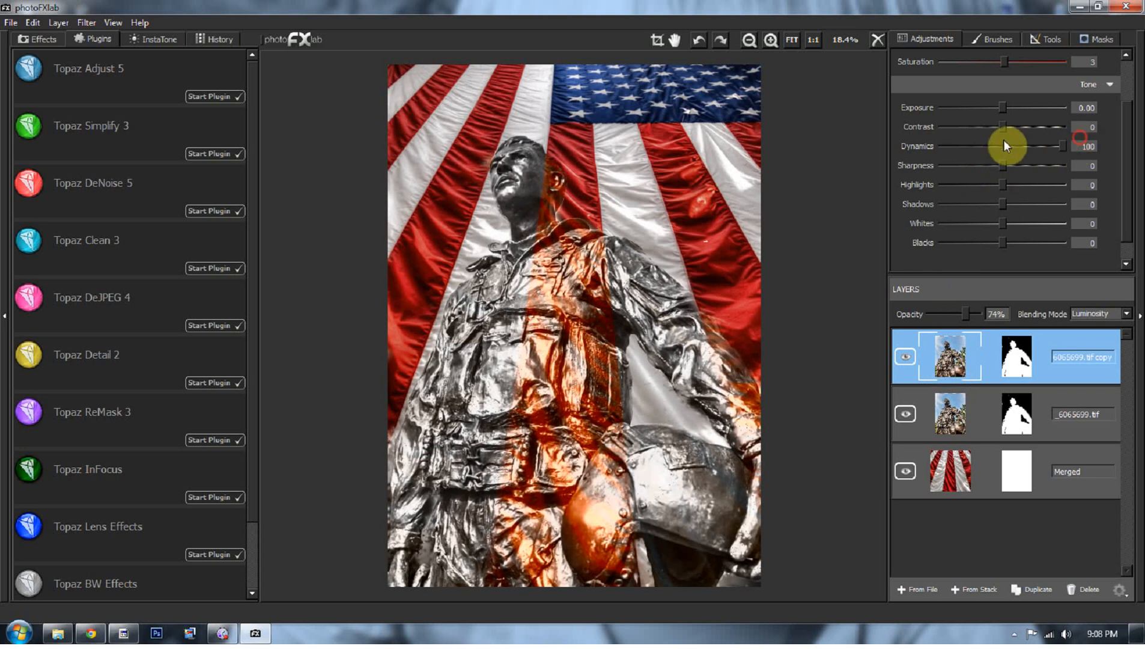
{"action": "mouse_move", "coordinate": [1007, 106]}
{"action": "left_mouse_down"}
{"action": "mouse_move", "coordinate": [1048, 110]}
{"action": "mouse_move", "coordinate": [971, 108]}
{"action": "mouse_move", "coordinate": [957, 113]}
{"action": "mouse_move", "coordinate": [1003, 112]}
{"action": "mouse_move", "coordinate": [924, 131]}
{"action": "mouse_move", "coordinate": [1053, 127]}
{"action": "mouse_move", "coordinate": [963, 169]}
{"action": "mouse_move", "coordinate": [998, 165]}
{"action": "mouse_move", "coordinate": [1001, 127]}
{"action": "left_mouse_up"}
{"action": "left_click_drag", "start_coordinate": [1040, 184], "coordinate": [1002, 182]}
{"action": "mouse_move", "coordinate": [1007, 226]}
{"action": "left_mouse_down"}
{"action": "mouse_move", "coordinate": [973, 236]}
{"action": "mouse_move", "coordinate": [1056, 227]}
{"action": "mouse_move", "coordinate": [936, 249]}
{"action": "mouse_move", "coordinate": [1004, 246]}
{"action": "left_mouse_up"}
{"action": "left_click_drag", "start_coordinate": [1001, 203], "coordinate": [1052, 204]}
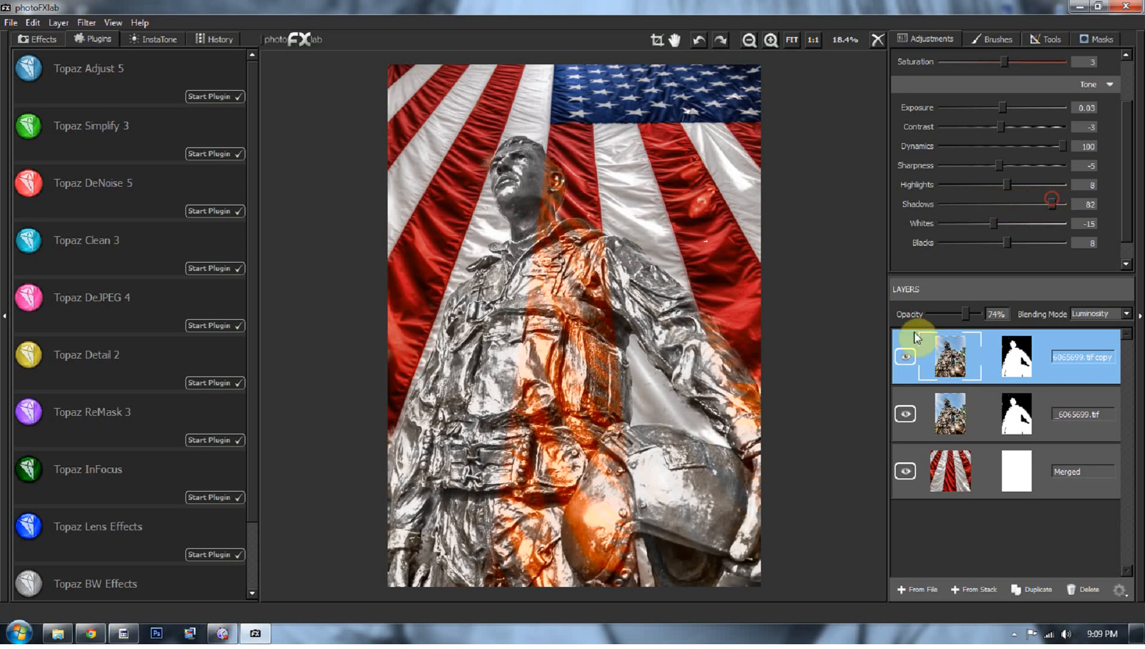
{"action": "left_click", "coordinate": [906, 356]}
{"action": "left_click", "coordinate": [905, 355]}
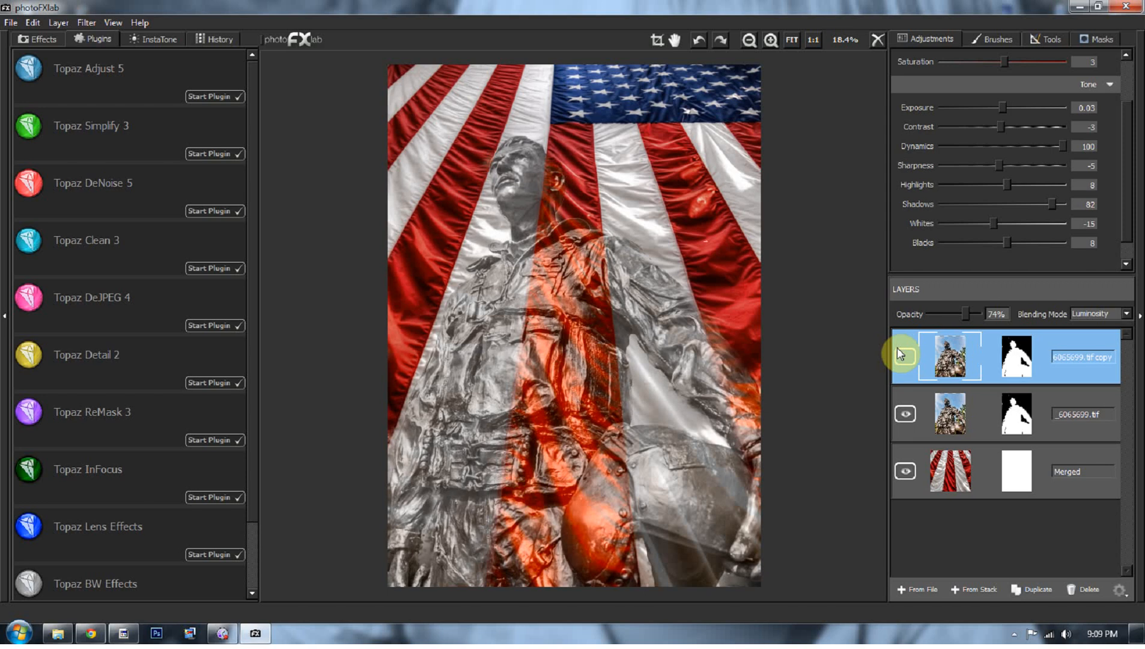
{"action": "left_click", "coordinate": [905, 355]}
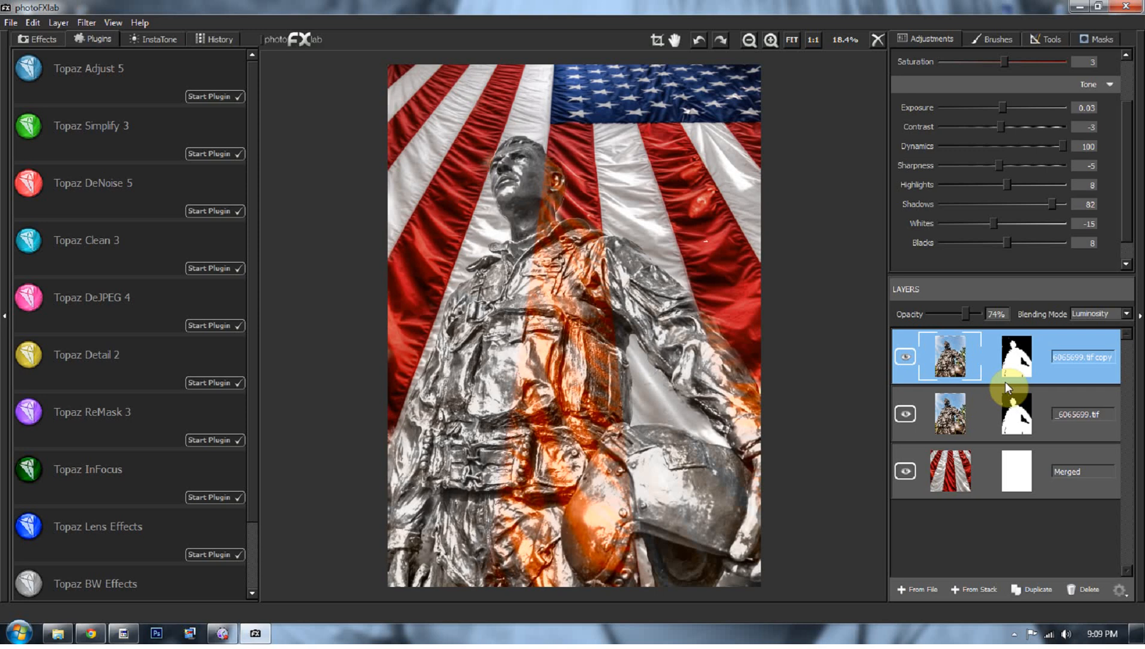
- Merge both statue layers and the flag layer into a single layer
{"action": "left_click", "coordinate": [1079, 431], "text": "ctrl"}
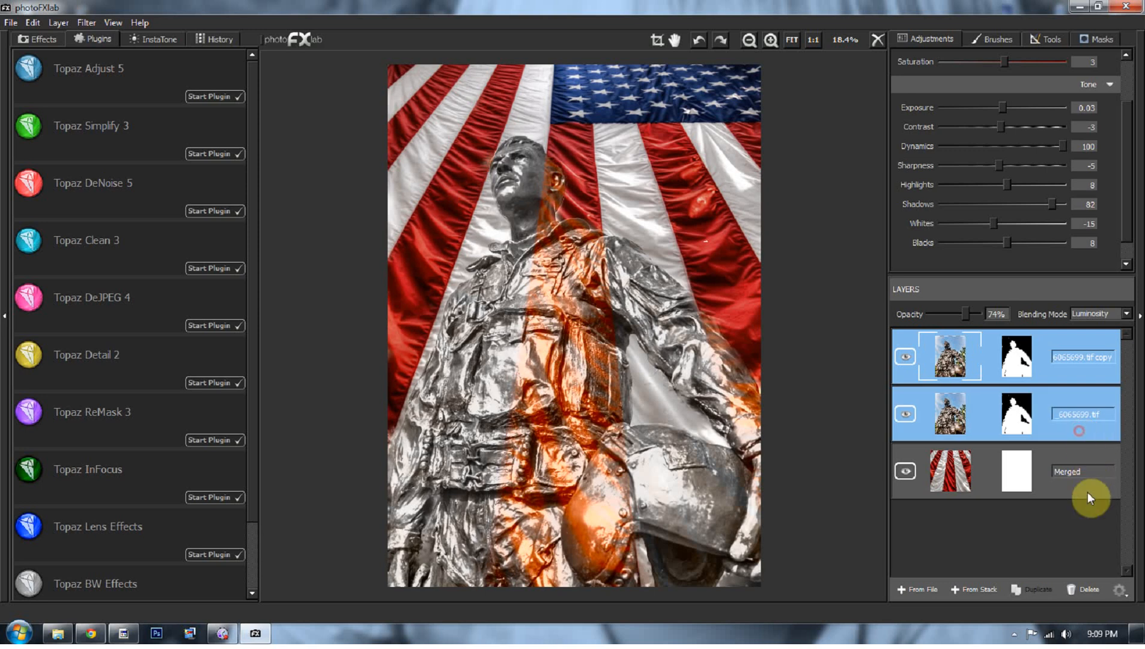
{"action": "left_click", "coordinate": [1088, 498], "text": "ctrl"}
{"action": "left_click", "coordinate": [1111, 592]}
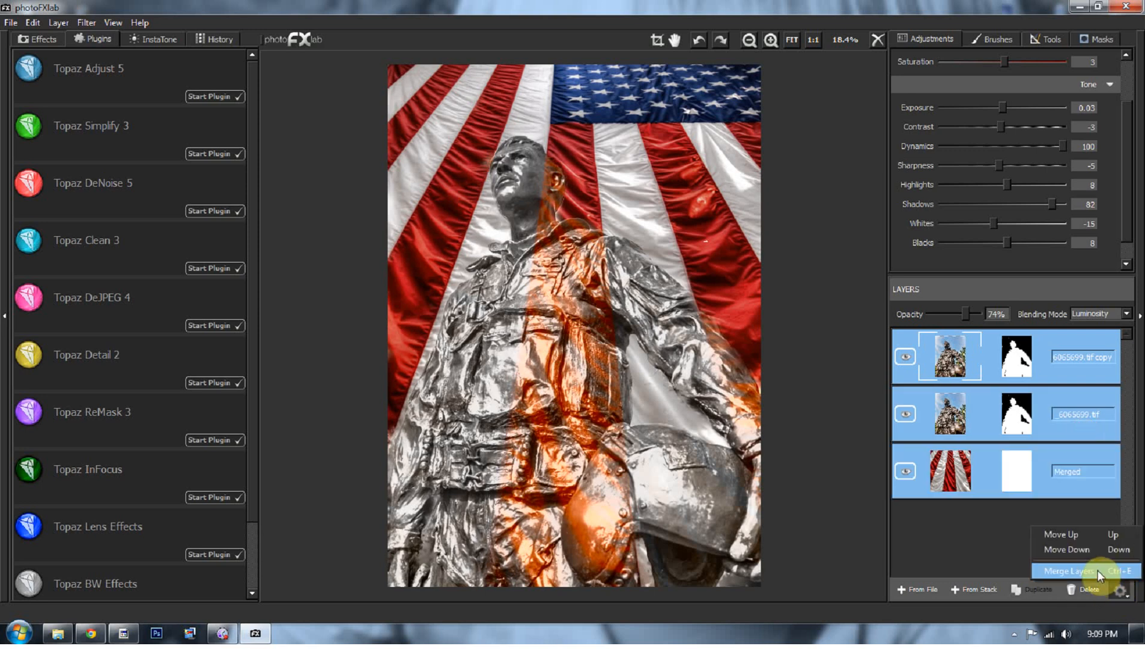
{"action": "left_click", "coordinate": [1100, 560]}
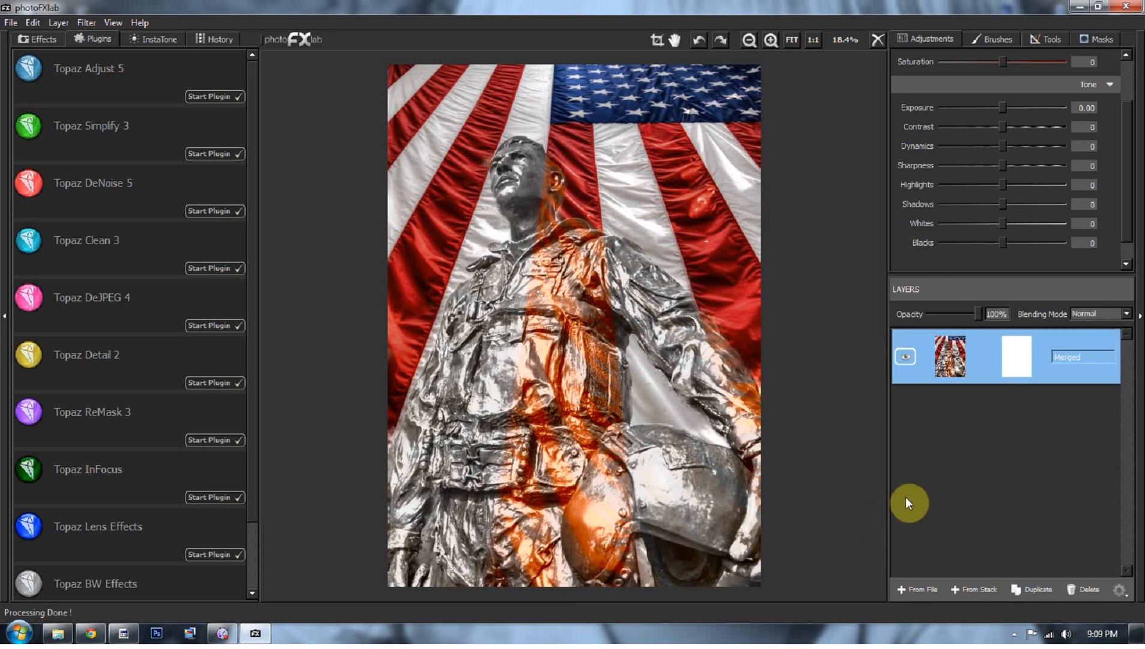
- Save the merged image in the Processed folder as a TIFF named Composite, with default compression, 16 bits and sRGB IEC61966-2.1
{"action": "left_click", "coordinate": [11, 22]}
{"action": "mouse_move", "coordinate": [33, 22]}
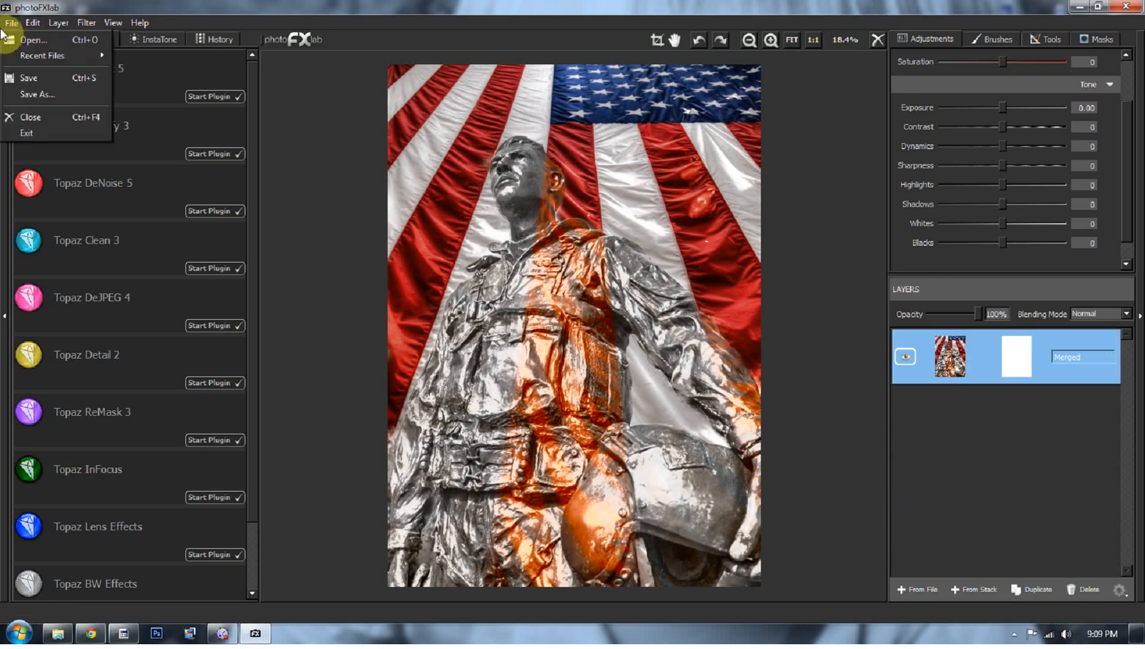
{"action": "left_click", "coordinate": [24, 95]}
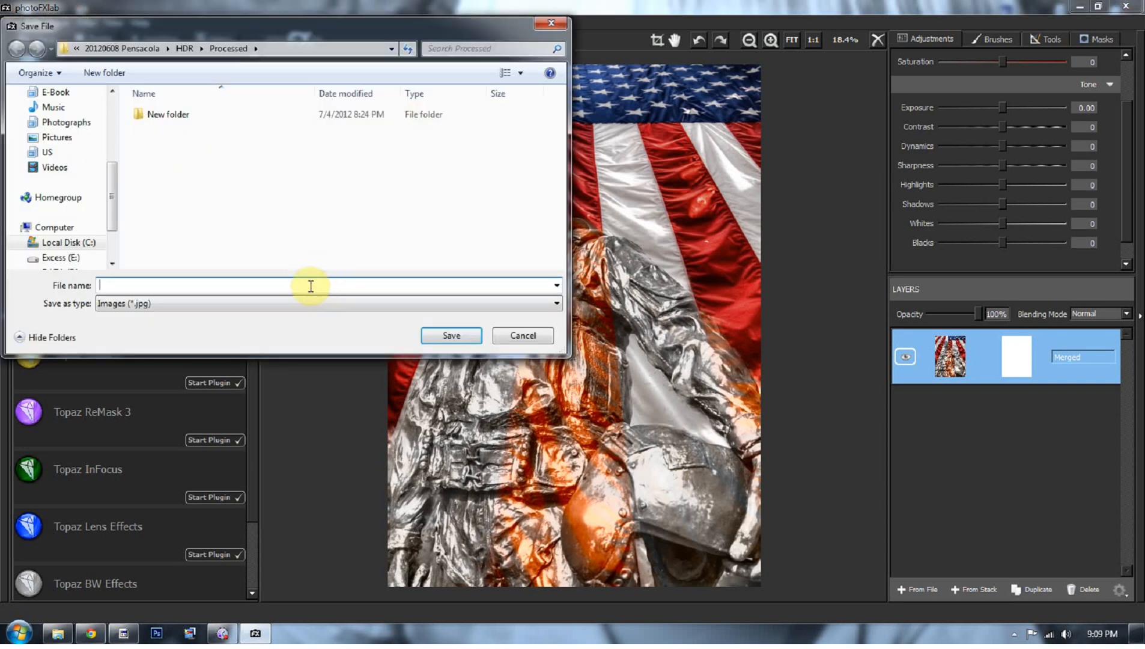
{"action": "left_click", "coordinate": [293, 304]}
{"action": "left_click", "coordinate": [267, 339]}
{"action": "left_click", "coordinate": [223, 284]}
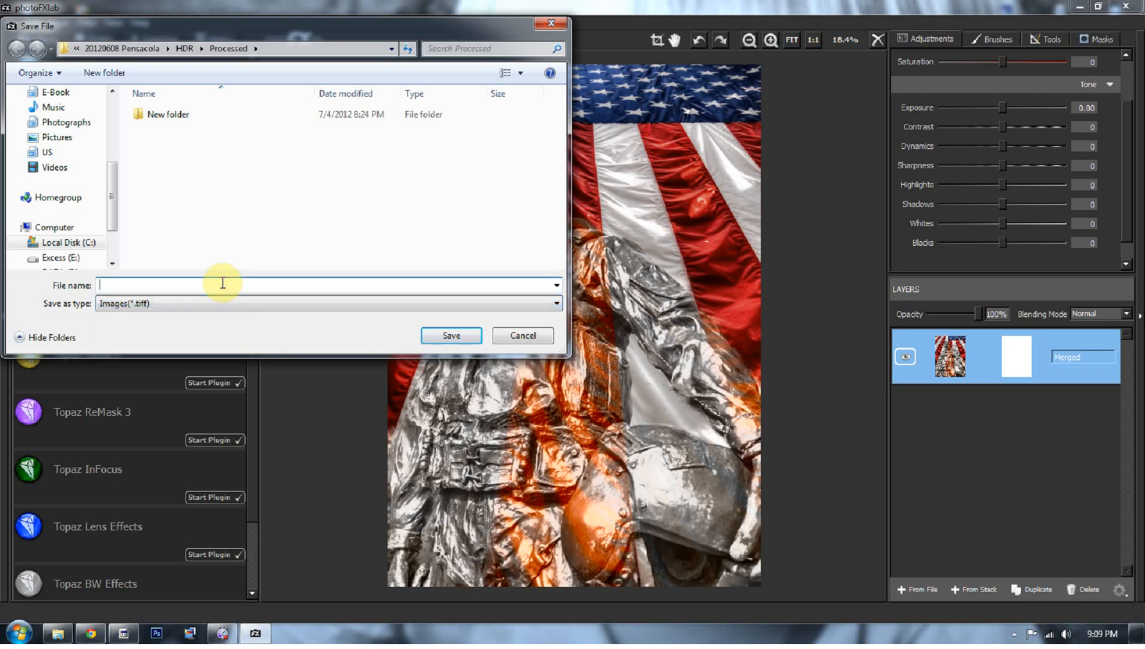
{"action": "type", "text": "Composite"}
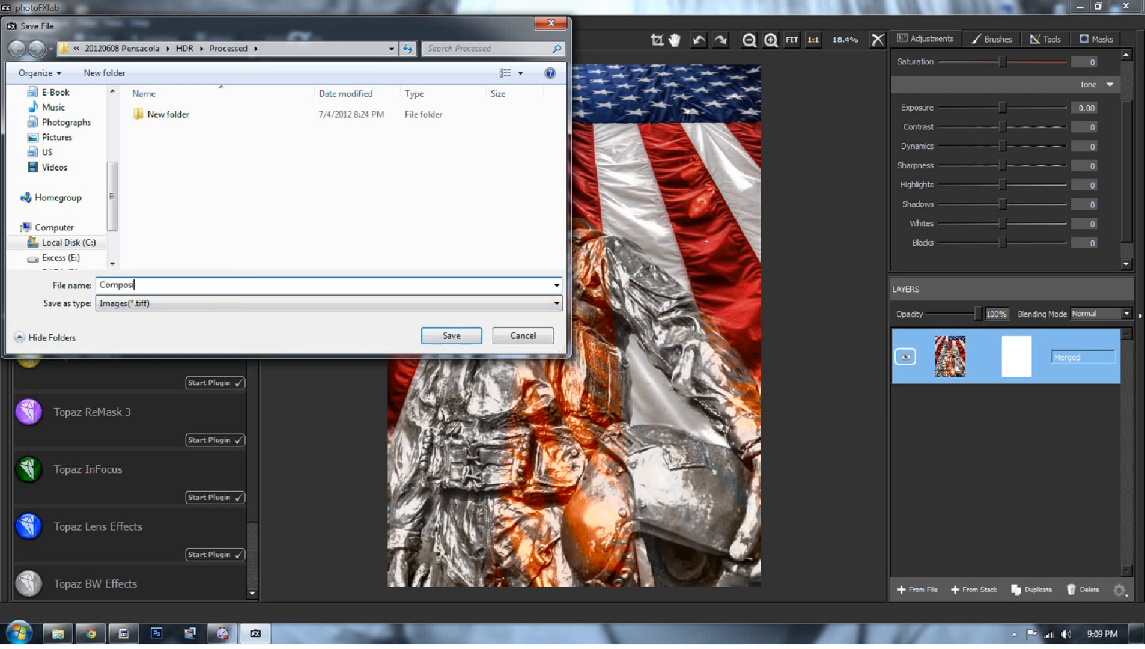
{"action": "left_click", "coordinate": [452, 337]}
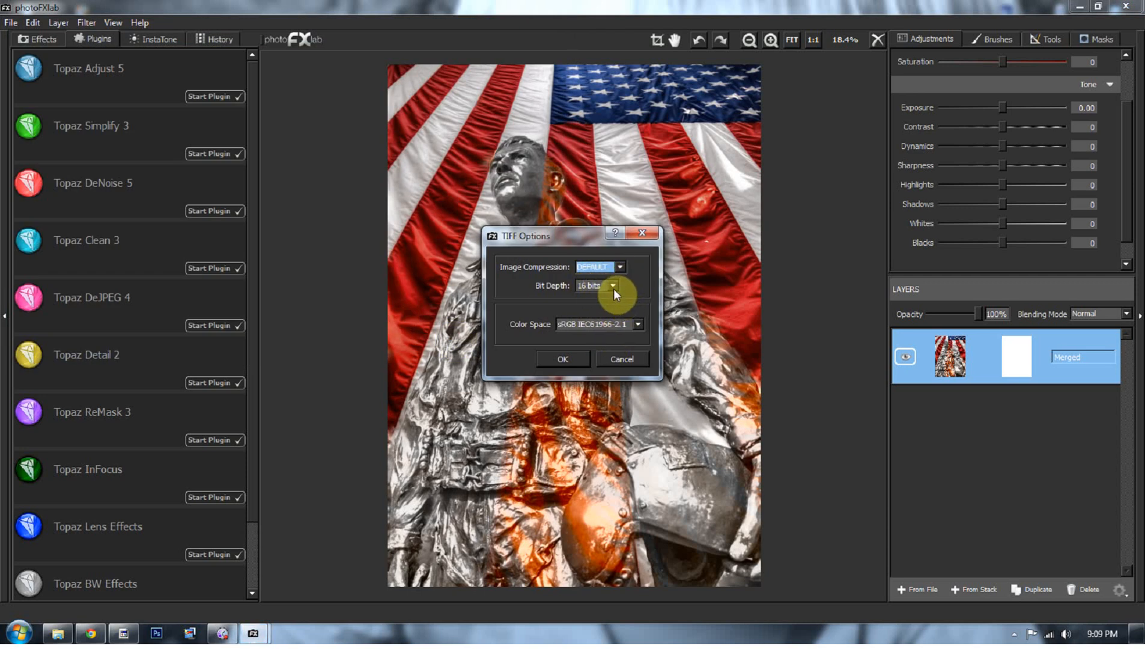
{"action": "left_click", "coordinate": [555, 364]}
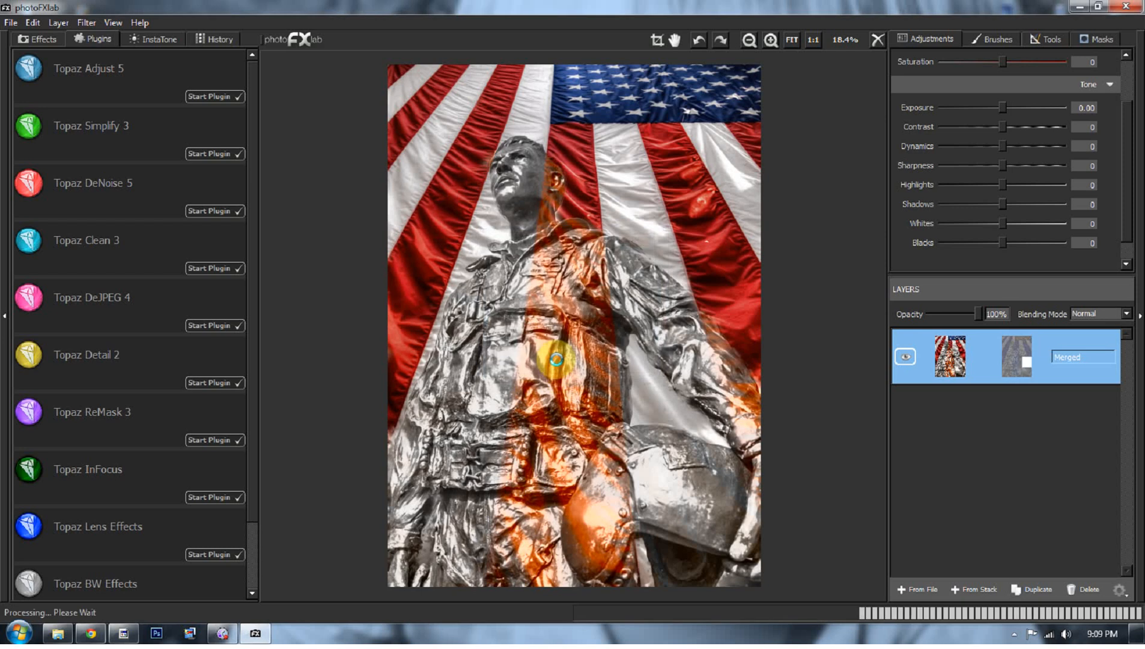